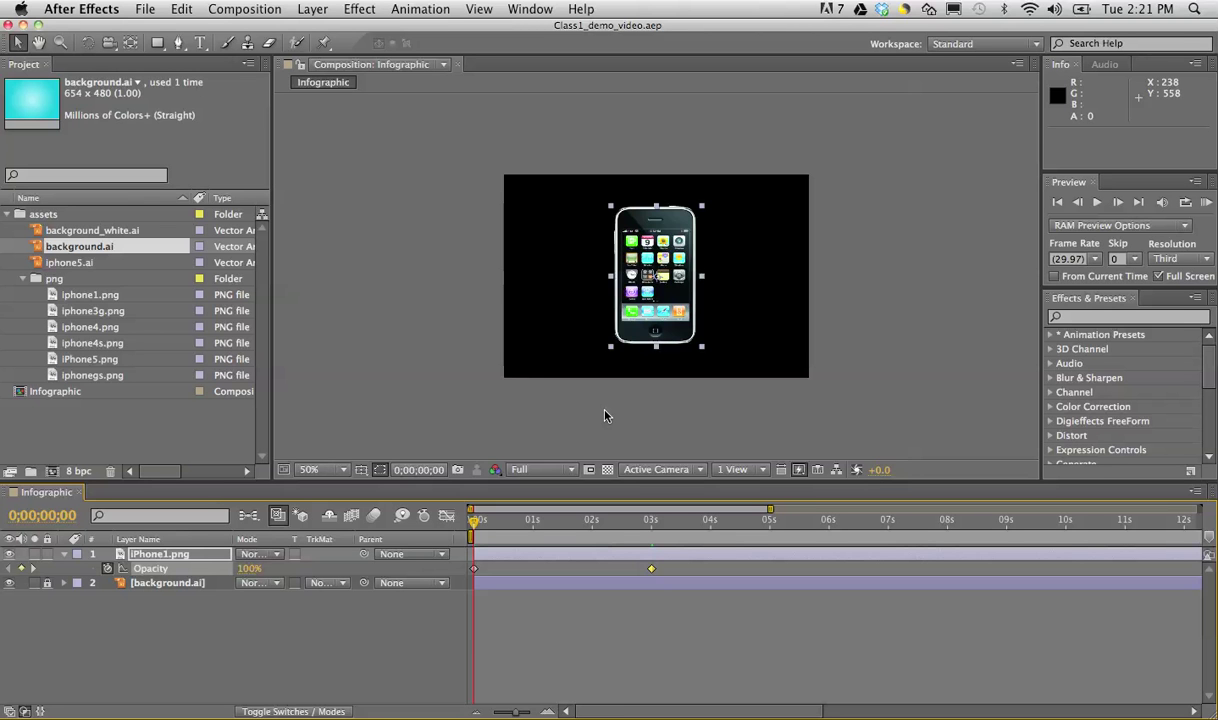
# Step: Preview the fading iPhone animation, then return to the start of the composition
pyautogui.click(1099, 204)
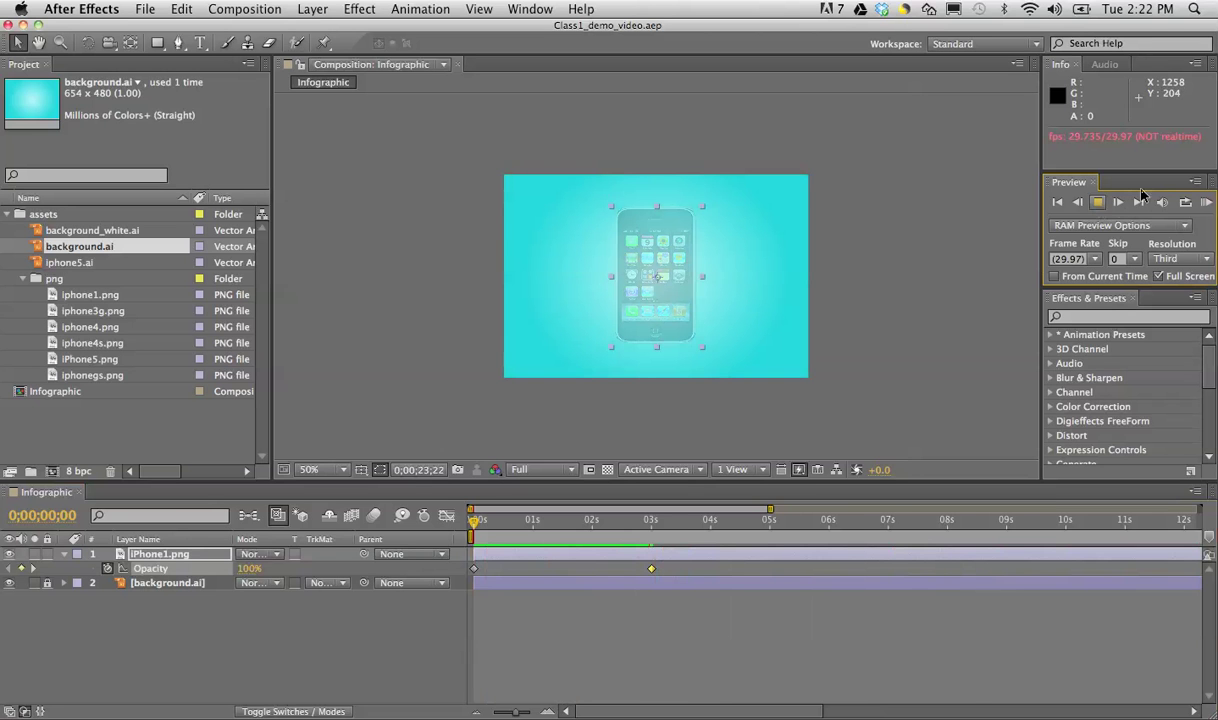
pyautogui.click(1097, 203)
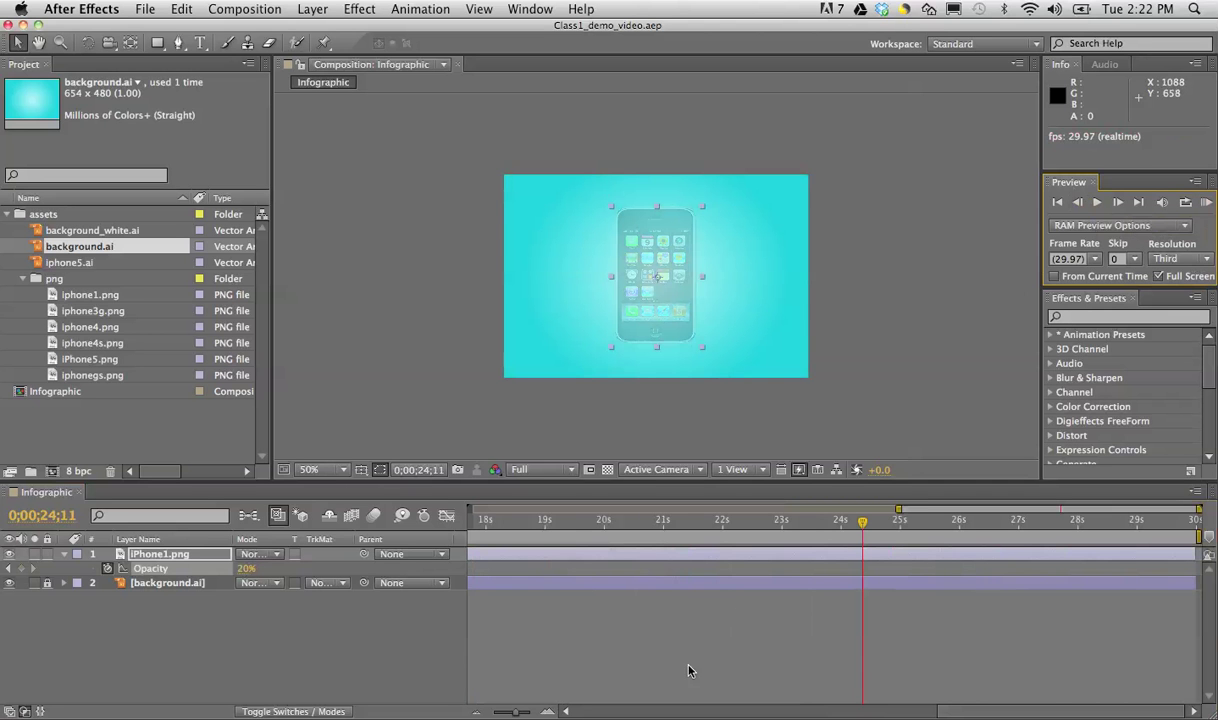
pyautogui.press('Home')
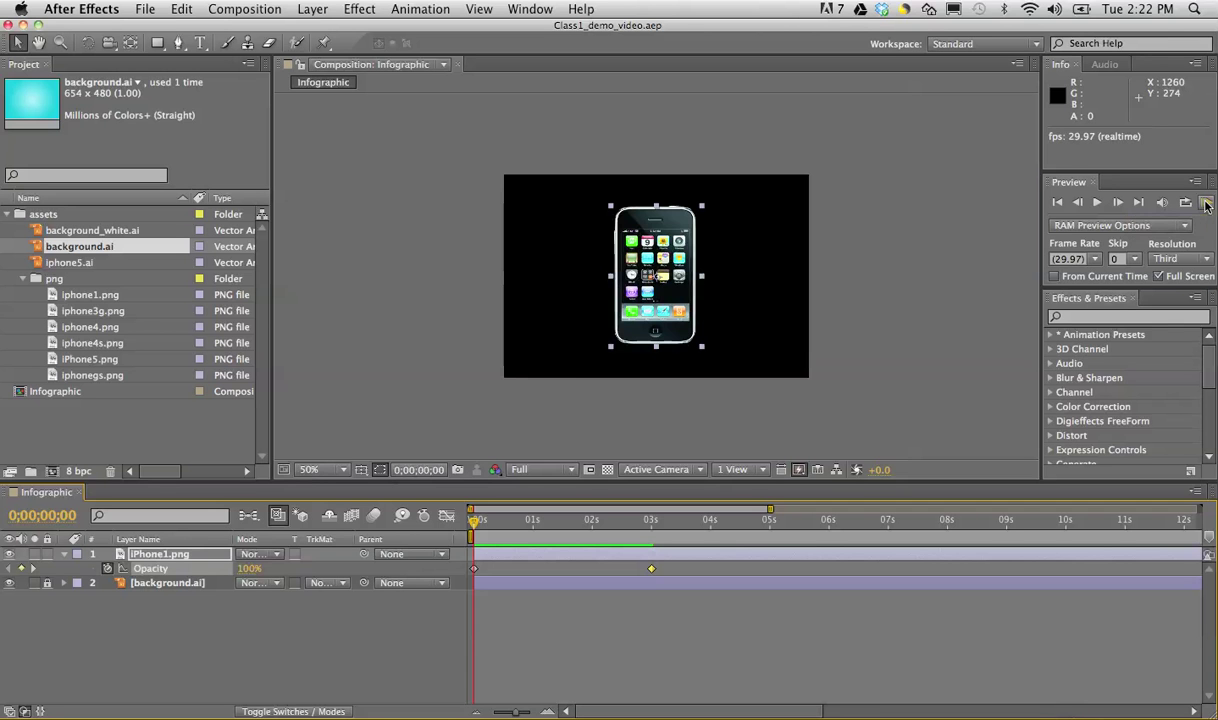
pyautogui.click(1206, 204)
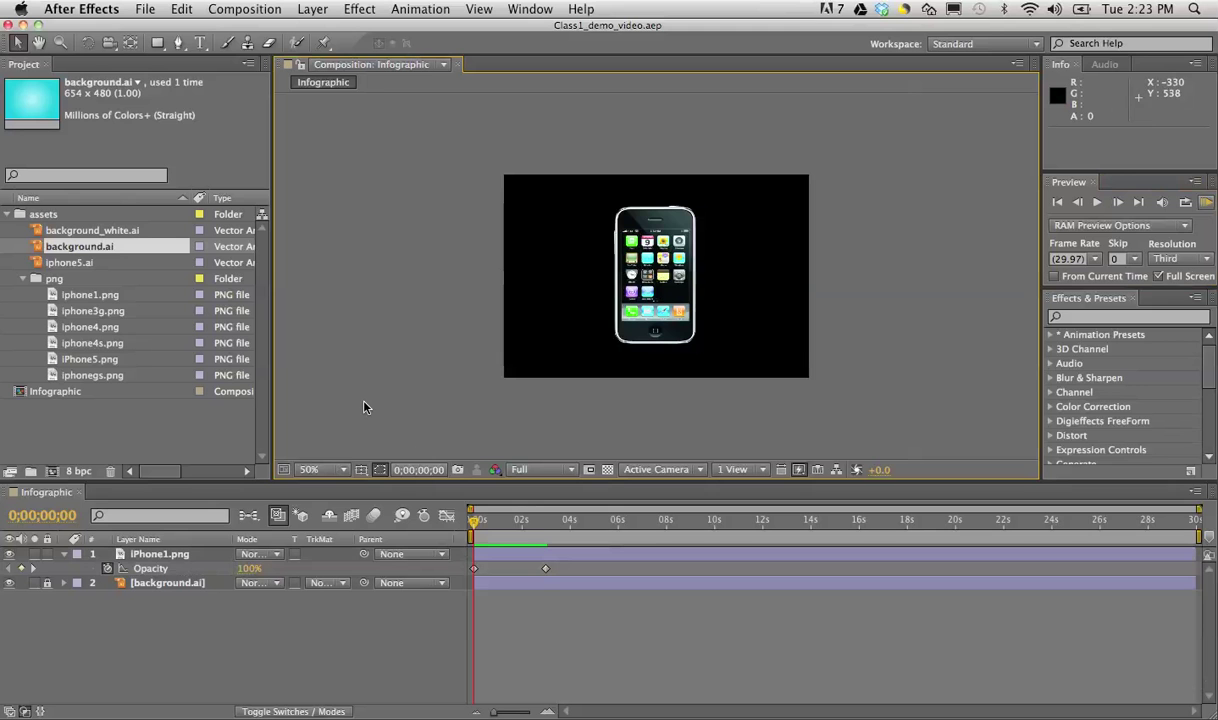
# Step: Hide the iPhone layer's Opacity, toggle its Solo on and off, and lock background.ai
pyautogui.click(62, 555)
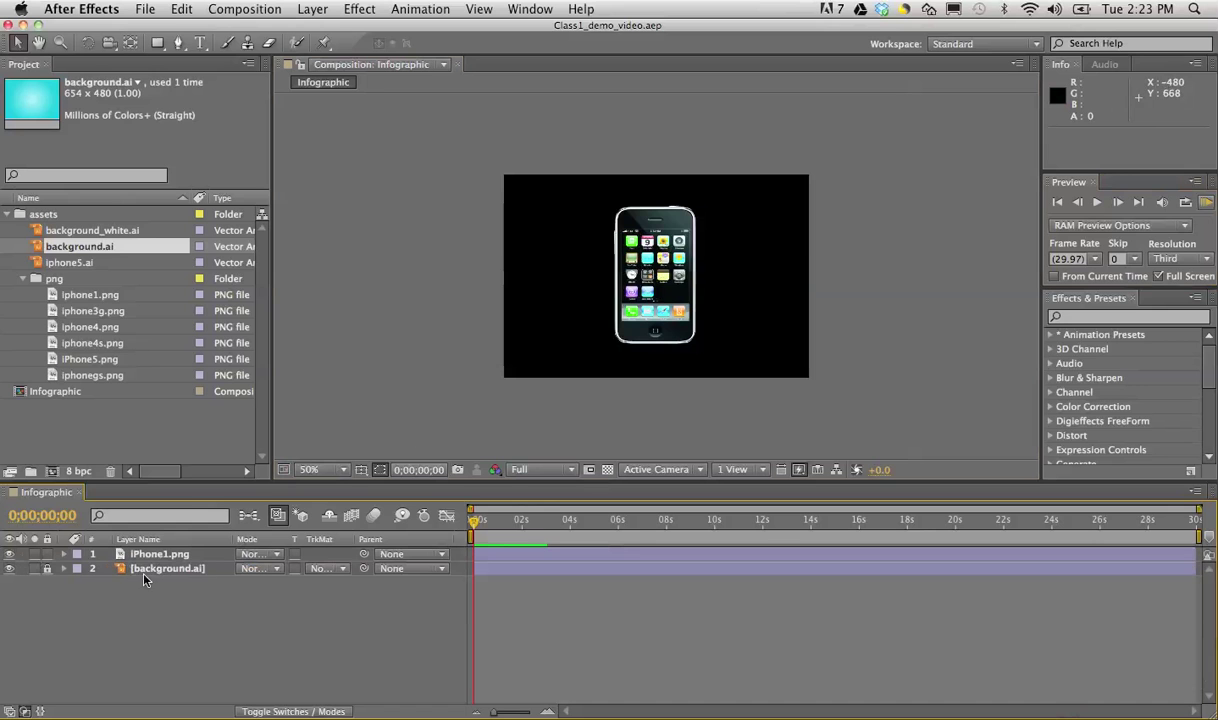
pyautogui.click(35, 555)
pyautogui.click(35, 555)
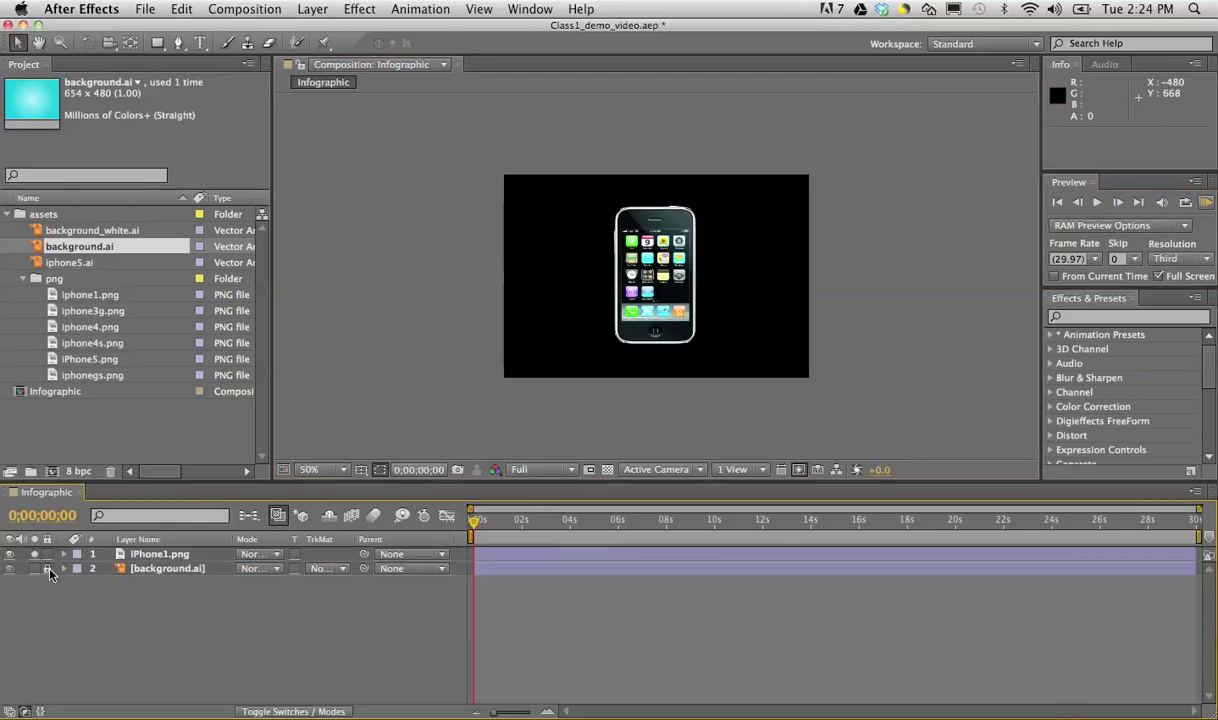
pyautogui.click(47, 569)
# Step: With iPhone1.png selected, open Animation > Browse Presets
pyautogui.click(132, 555)
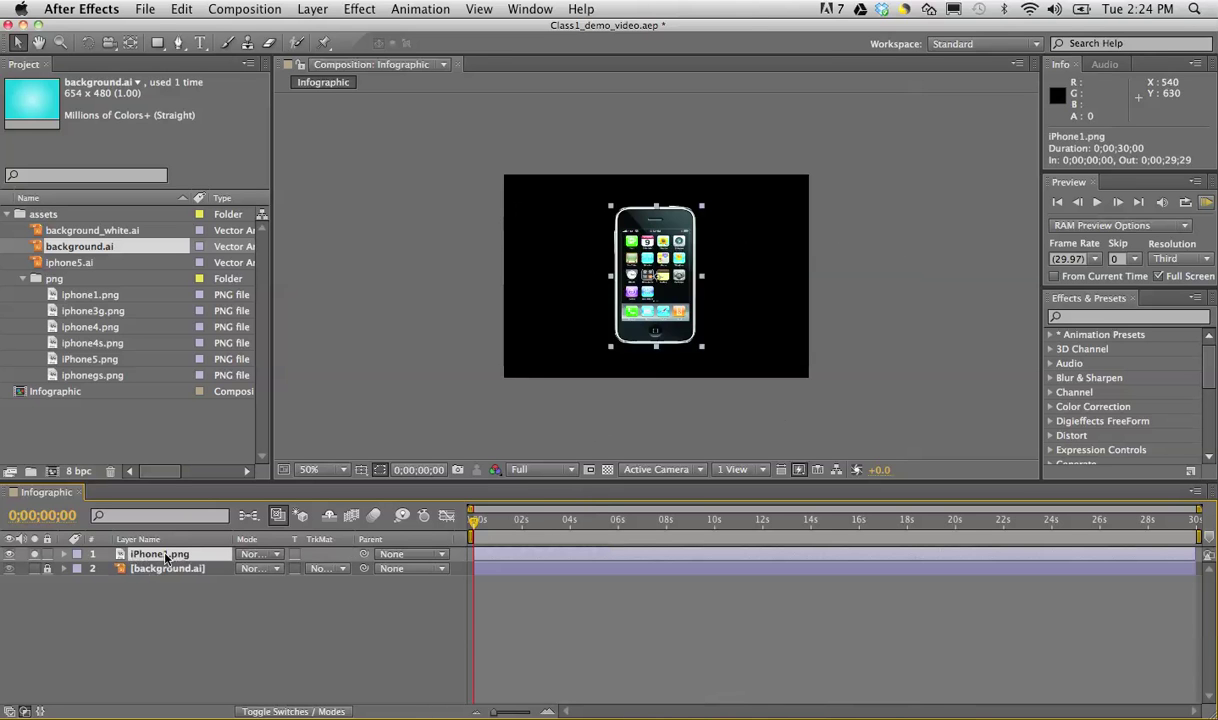
pyautogui.click(421, 9)
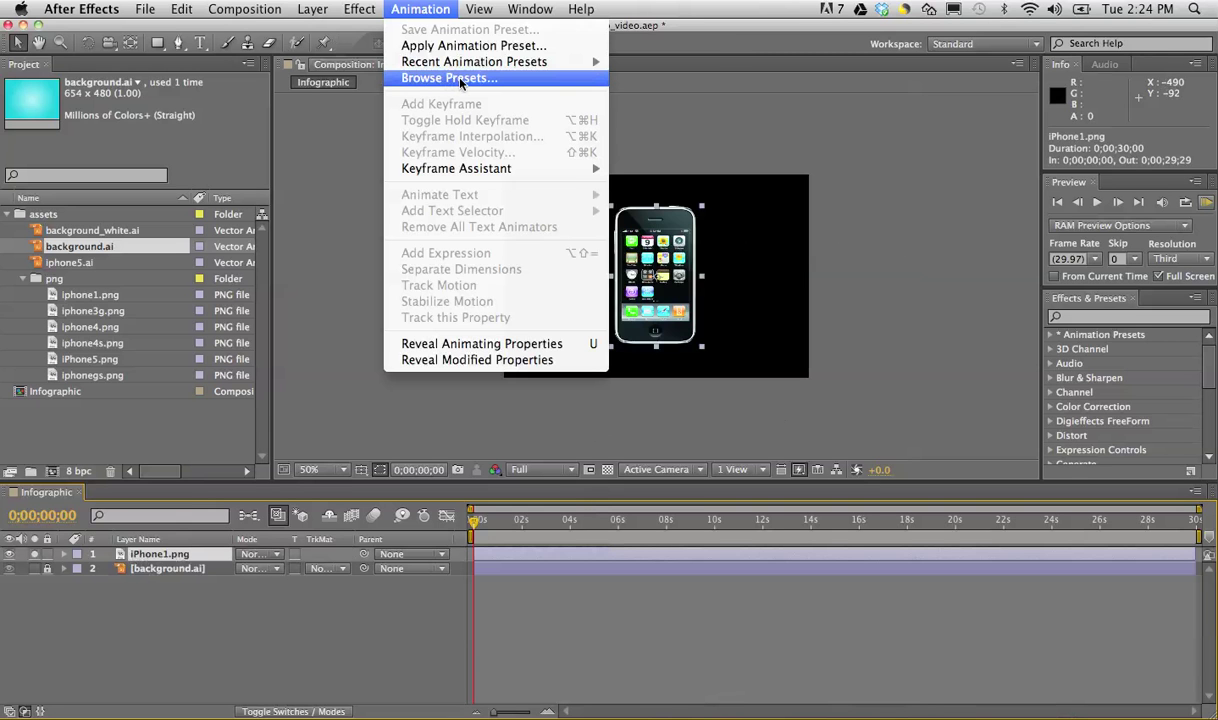
pyautogui.click(460, 80)
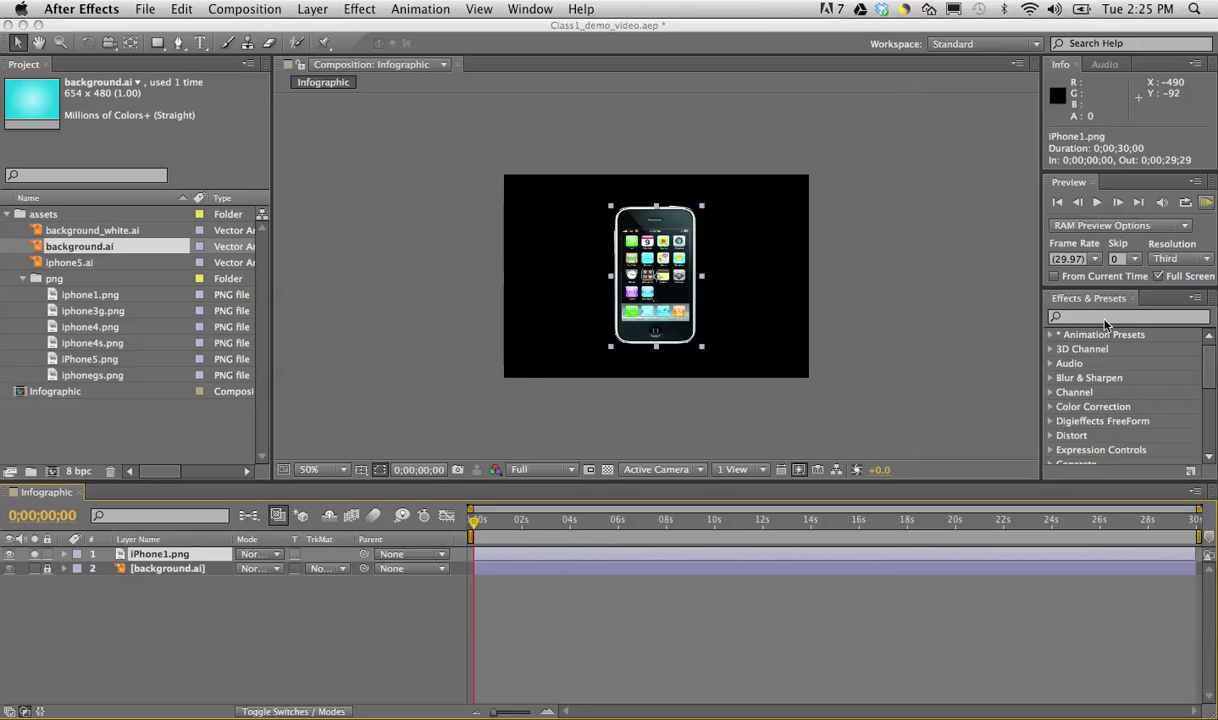
# Step: Expand and collapse the Blur & Sharpen and Distort categories in Effects & Presets
pyautogui.click(1050, 380)
pyautogui.click(1050, 380)
pyautogui.click(1050, 335)
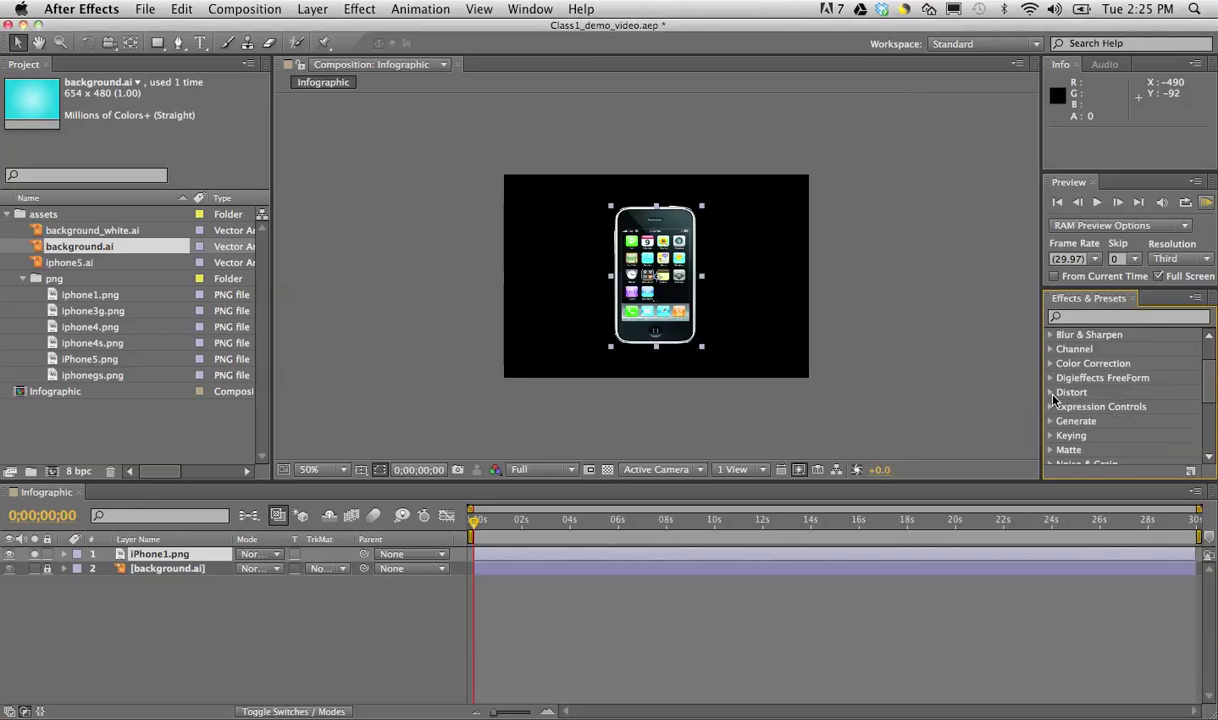
pyautogui.click(1050, 392)
pyautogui.scroll(-5, 1110, 400)
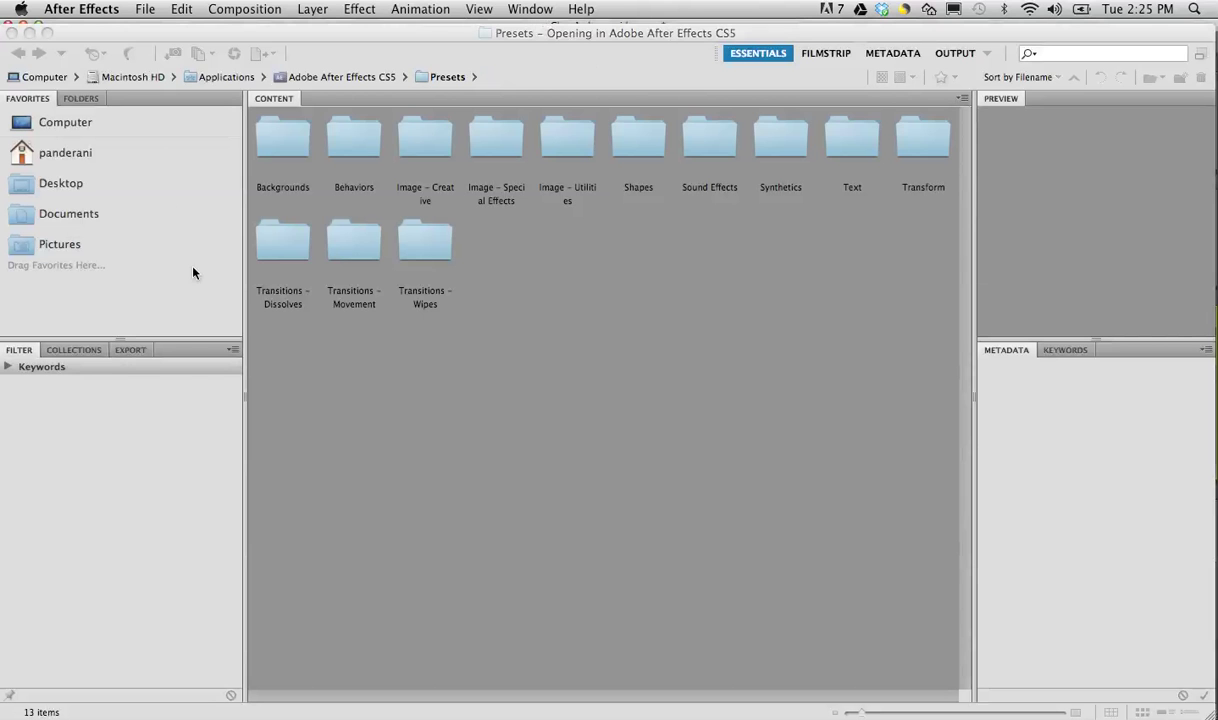
pyautogui.click(548, 371)
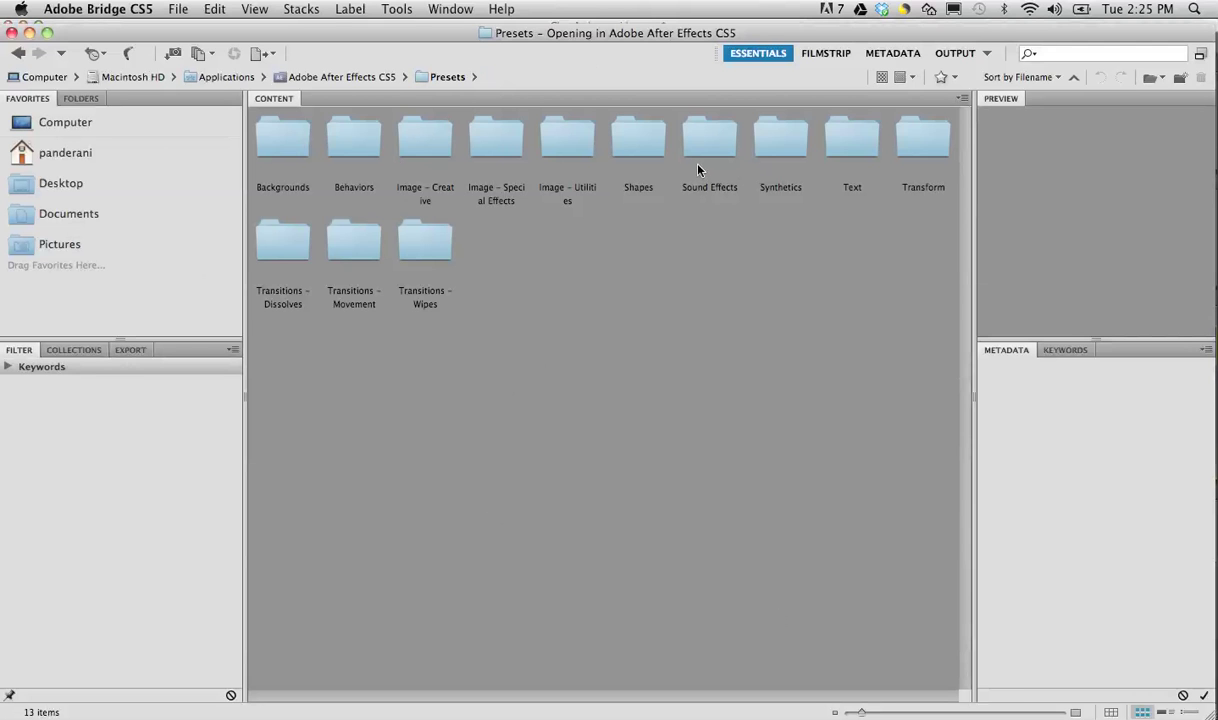
pyautogui.click(340, 148)
pyautogui.doubleClick(349, 147)
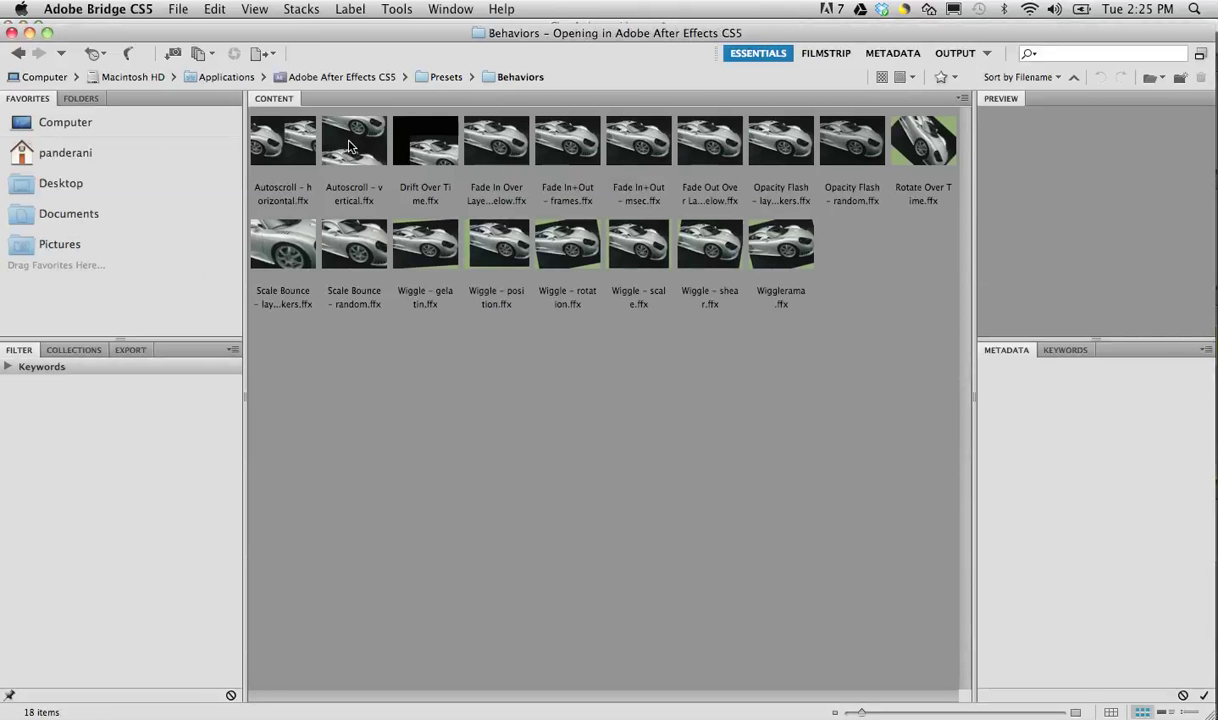
pyautogui.click(282, 148)
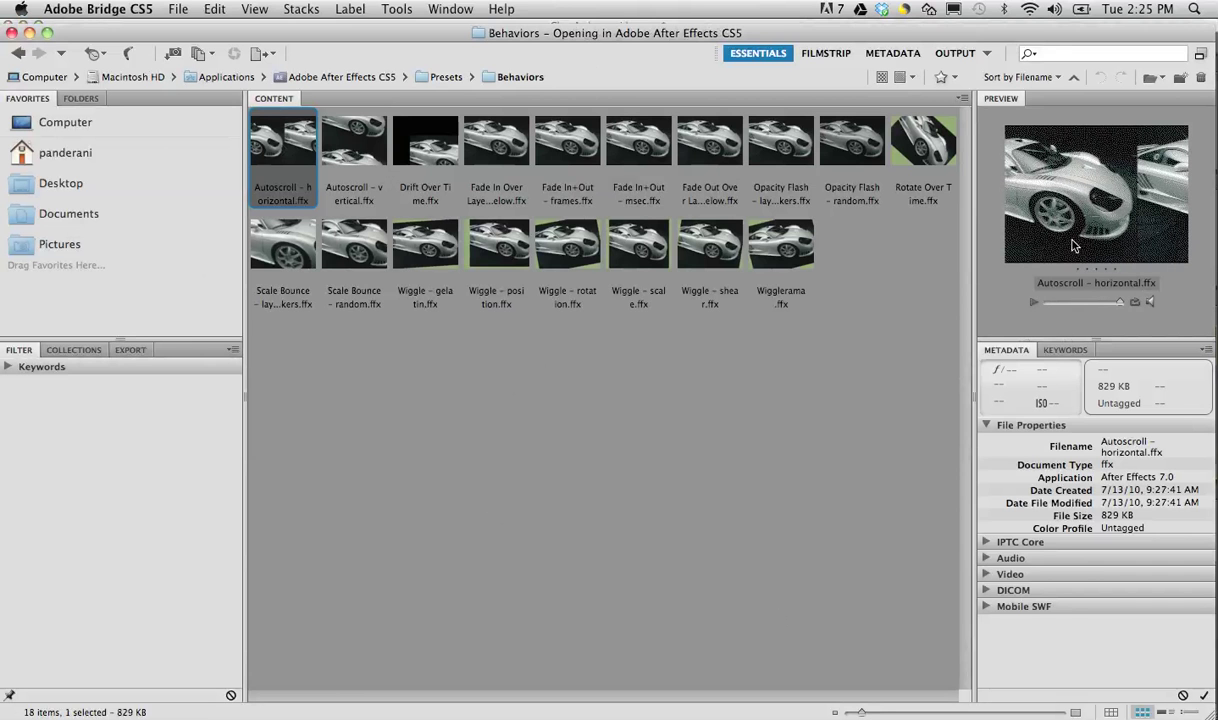
pyautogui.click(368, 146)
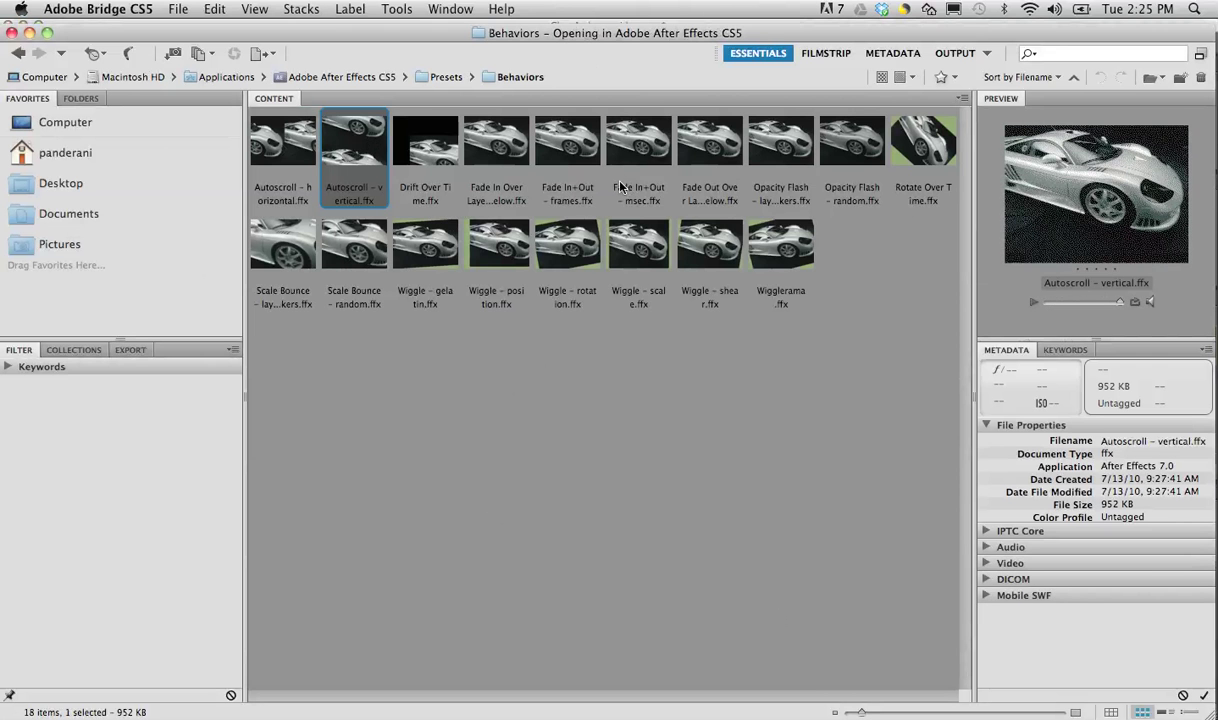
pyautogui.click(485, 146)
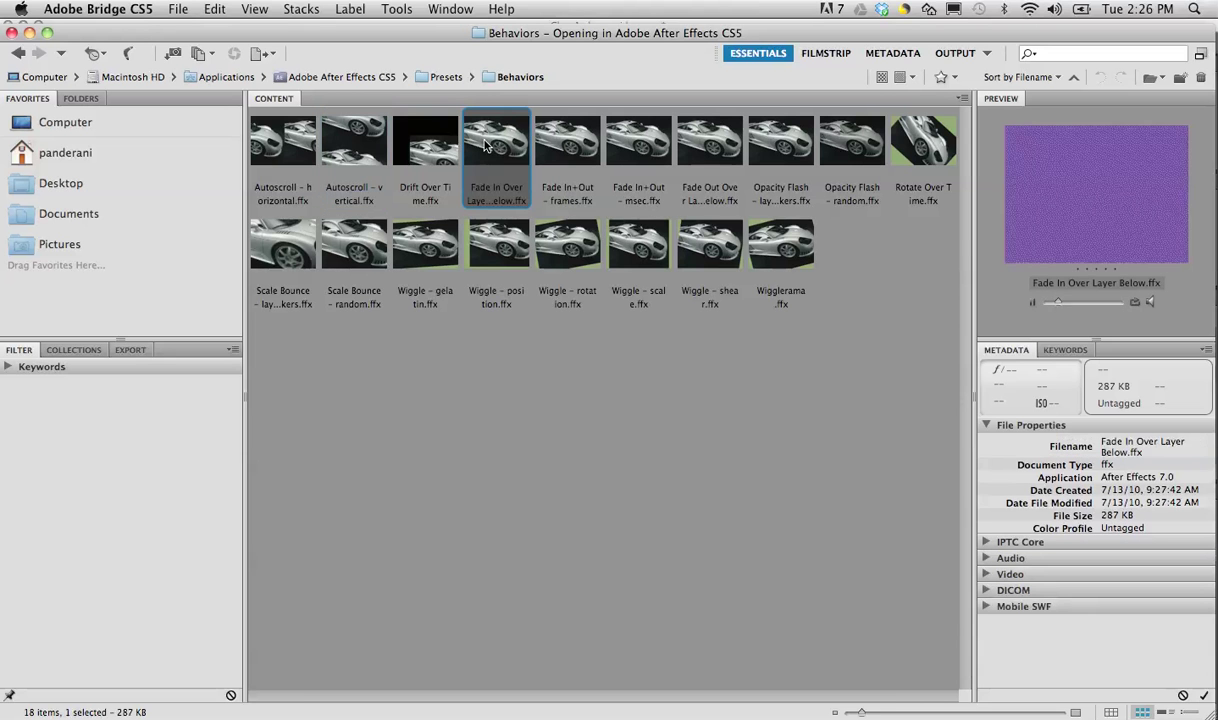
pyautogui.click(587, 146)
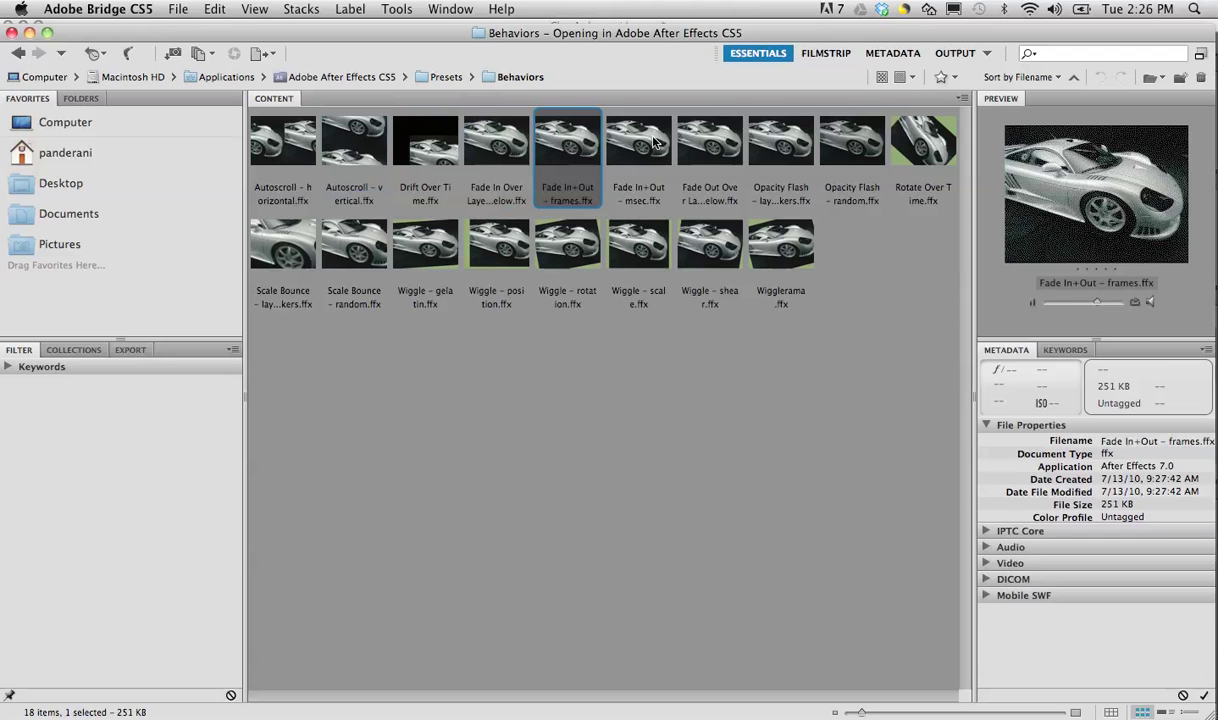
pyautogui.click(853, 145)
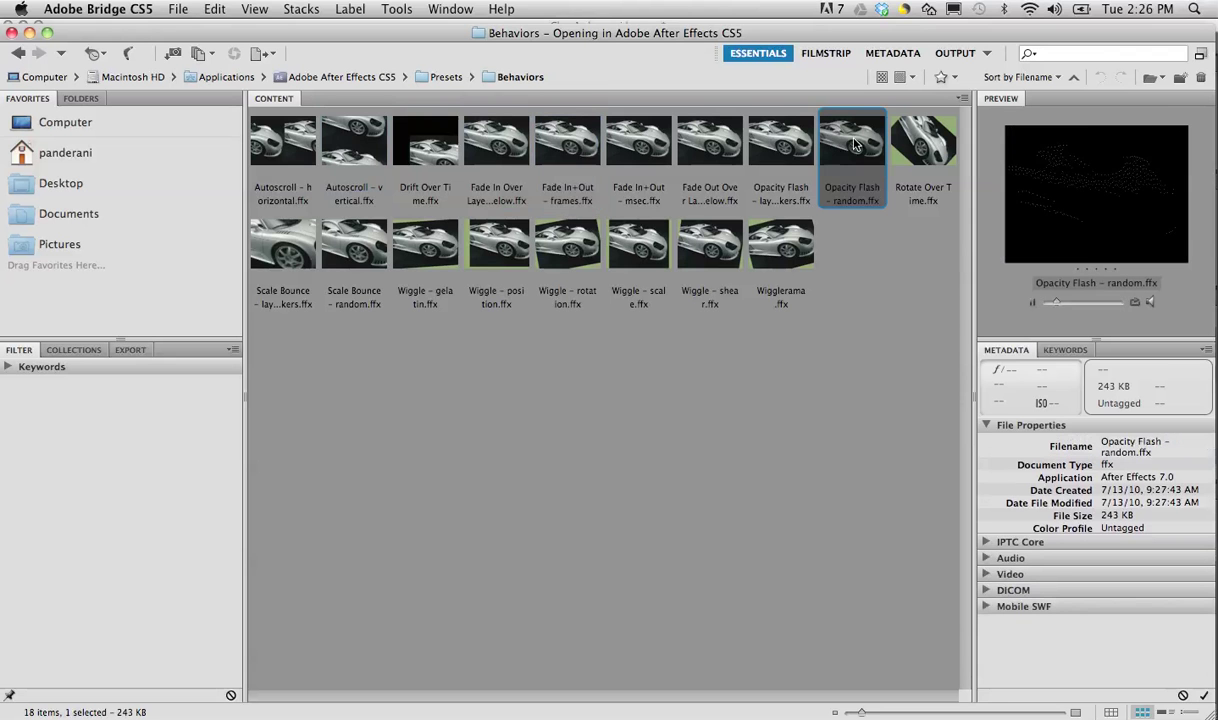
pyautogui.click(628, 265)
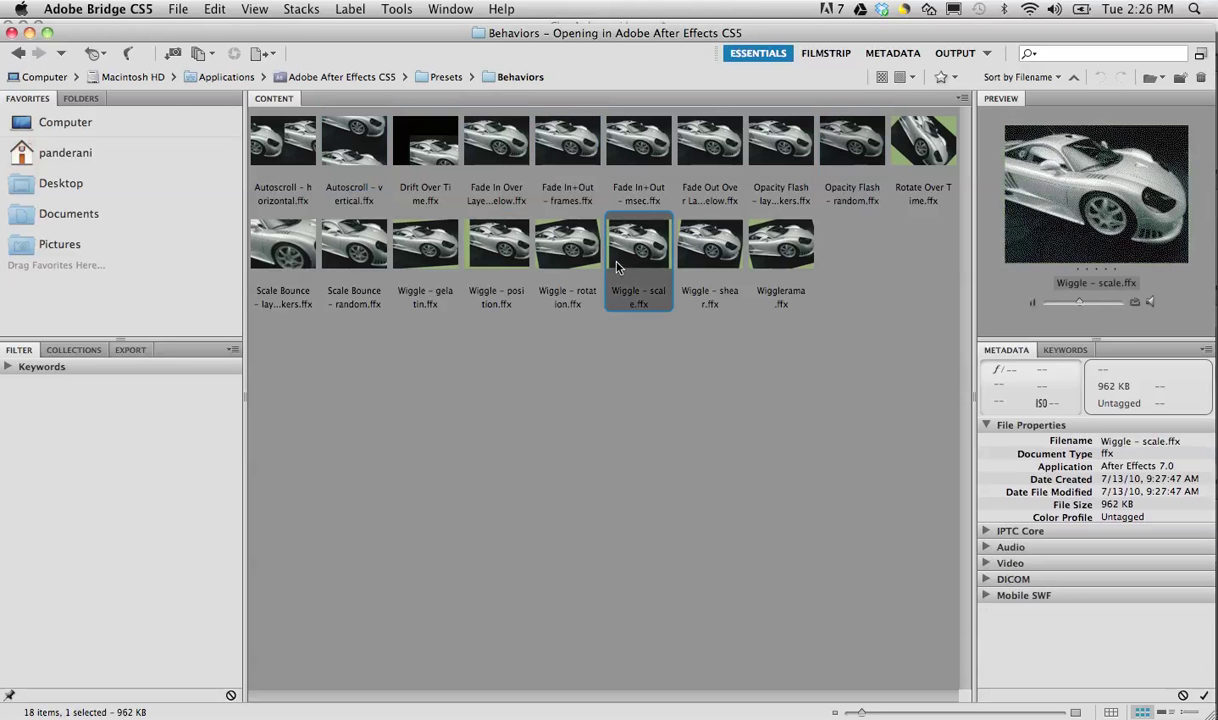
pyautogui.click(447, 77)
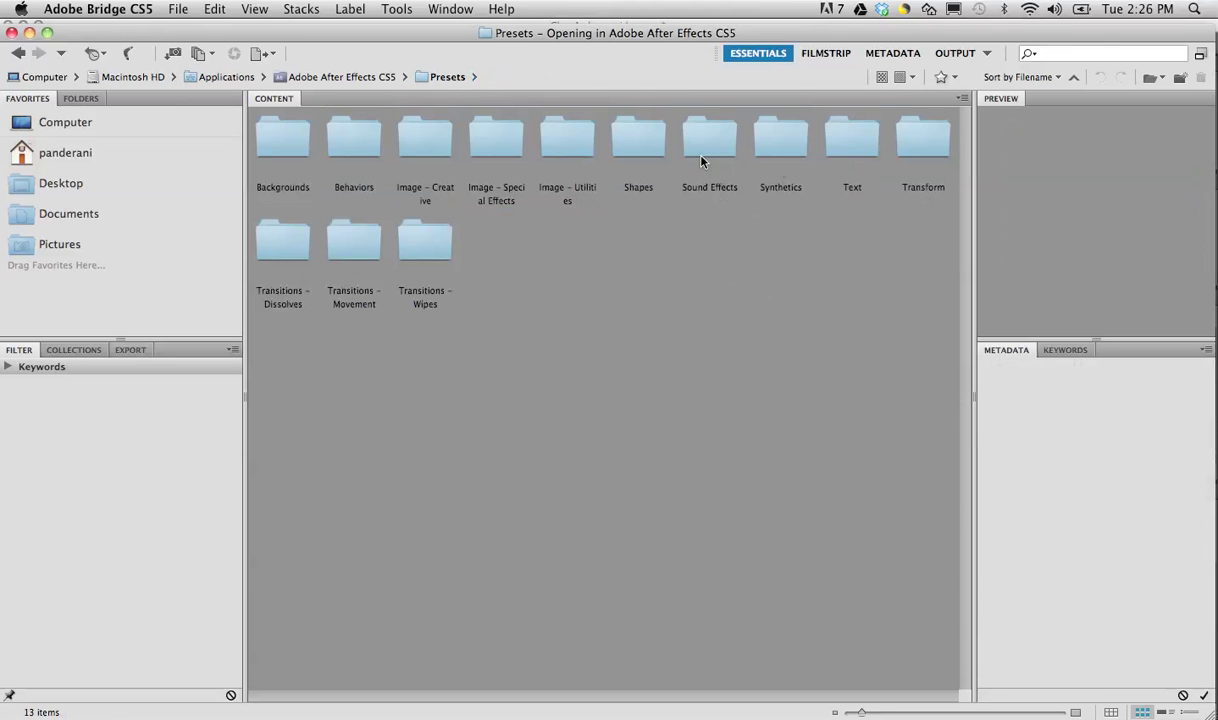
# Step: Preview the Text > Animate Out presets Random Fly Off 2 and Slide Off Right By Character
pyautogui.click(849, 140)
pyautogui.doubleClick(849, 140)
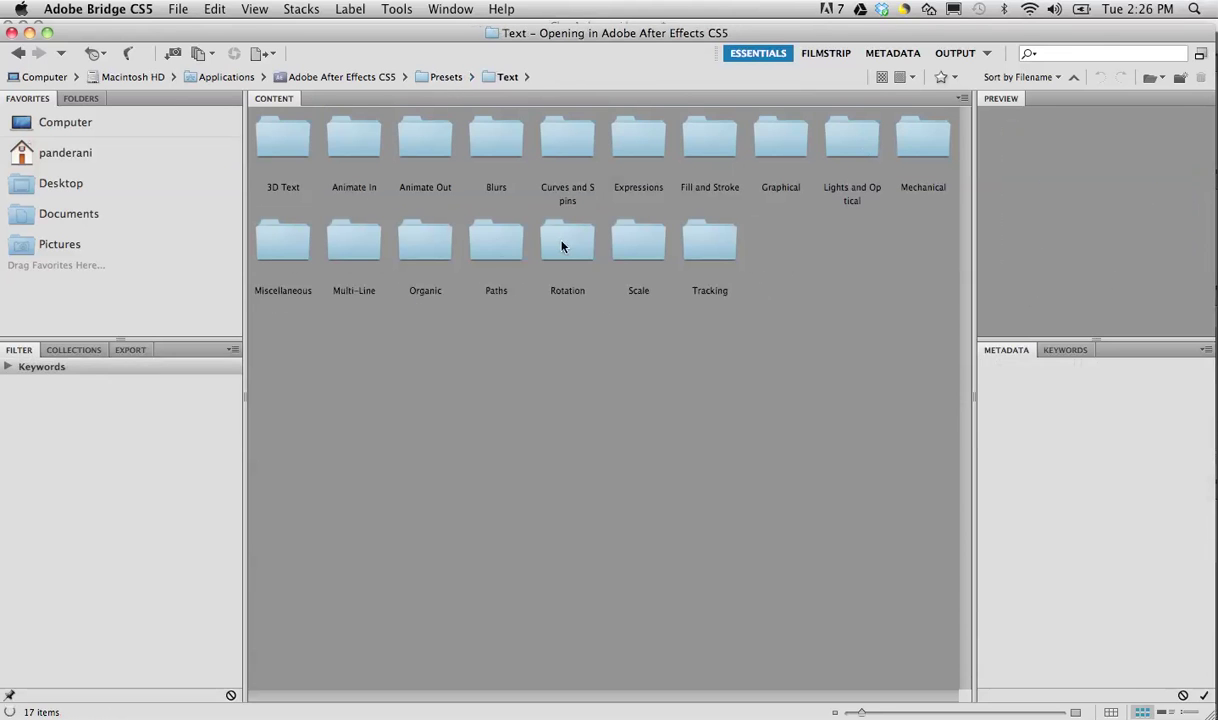
pyautogui.click(413, 150)
pyautogui.doubleClick(413, 150)
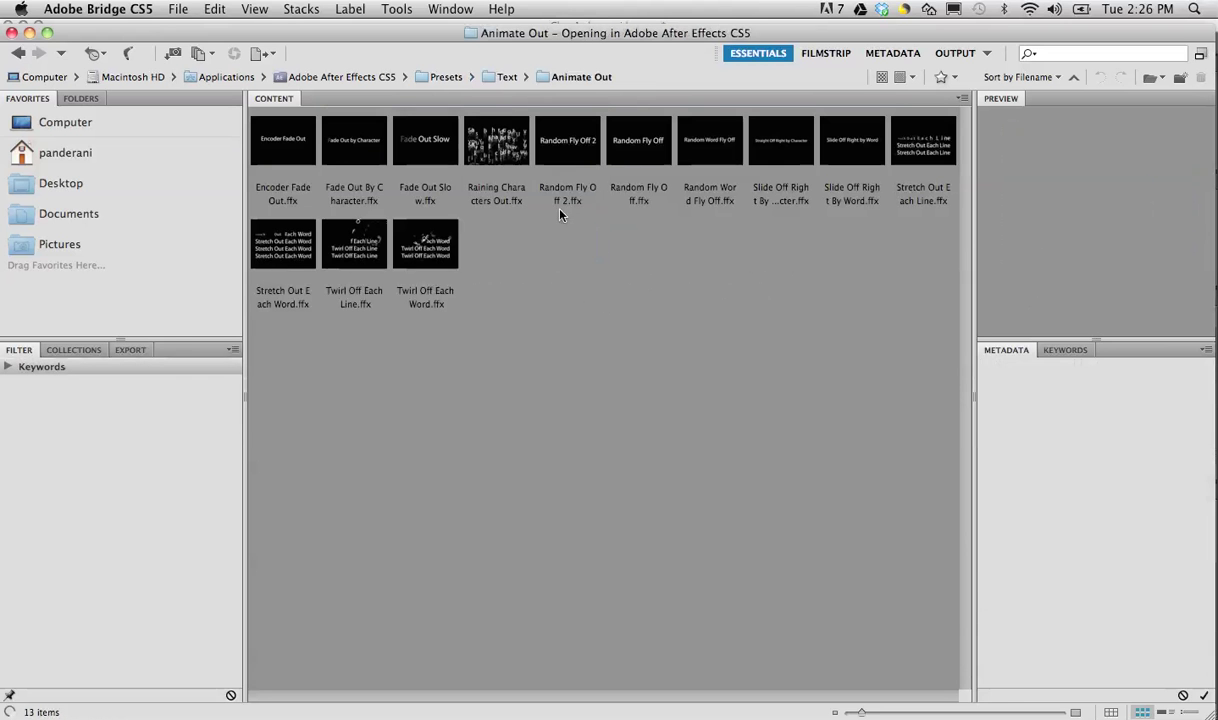
pyautogui.click(557, 140)
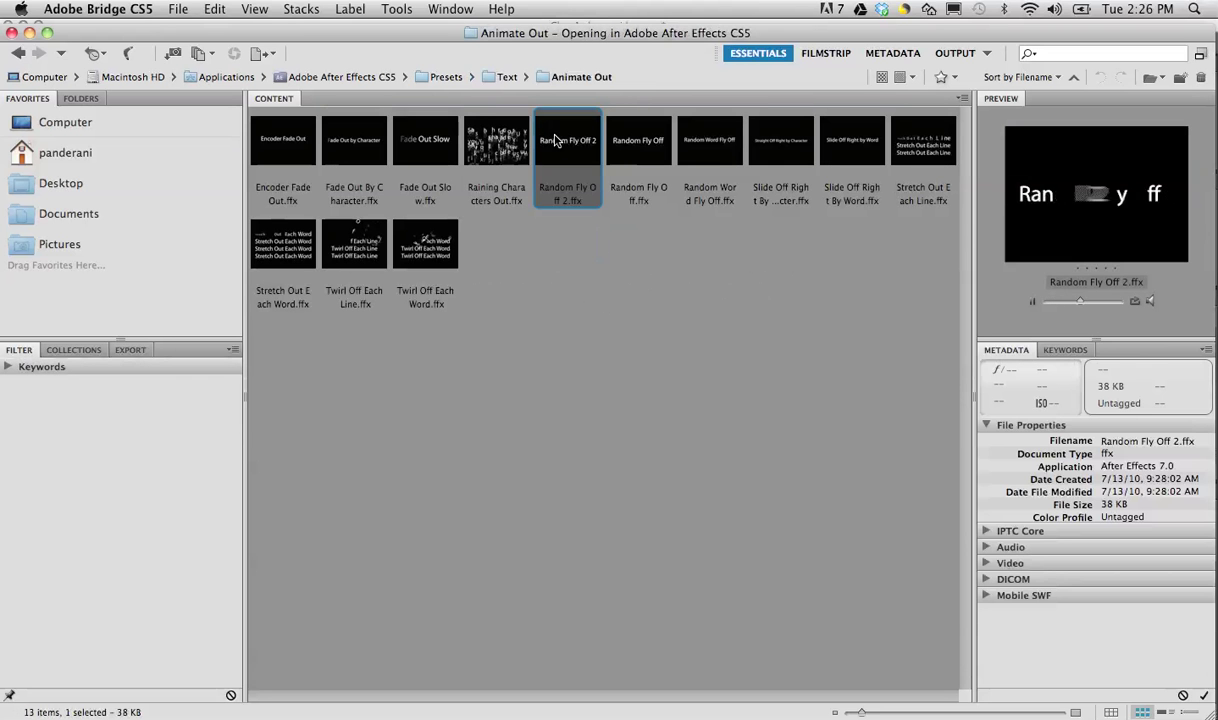
pyautogui.click(775, 133)
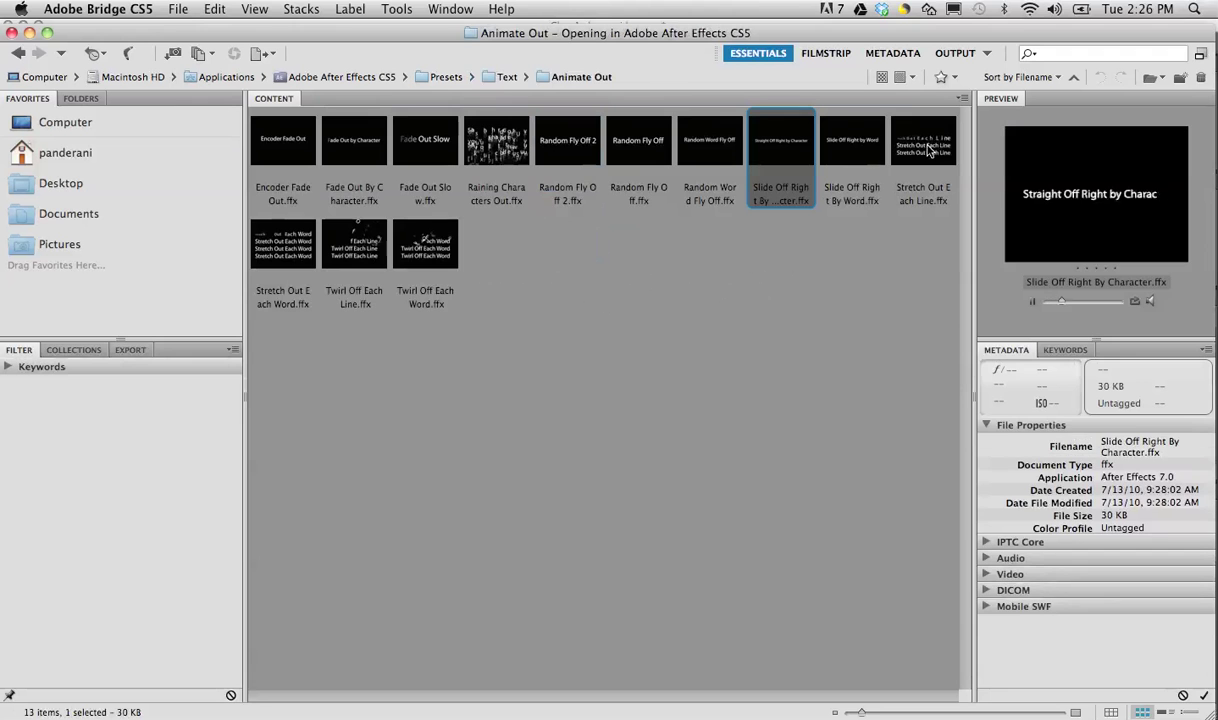
# Step: Preview the Text > Tracking presets Spasm and Extend
pyautogui.click(507, 76)
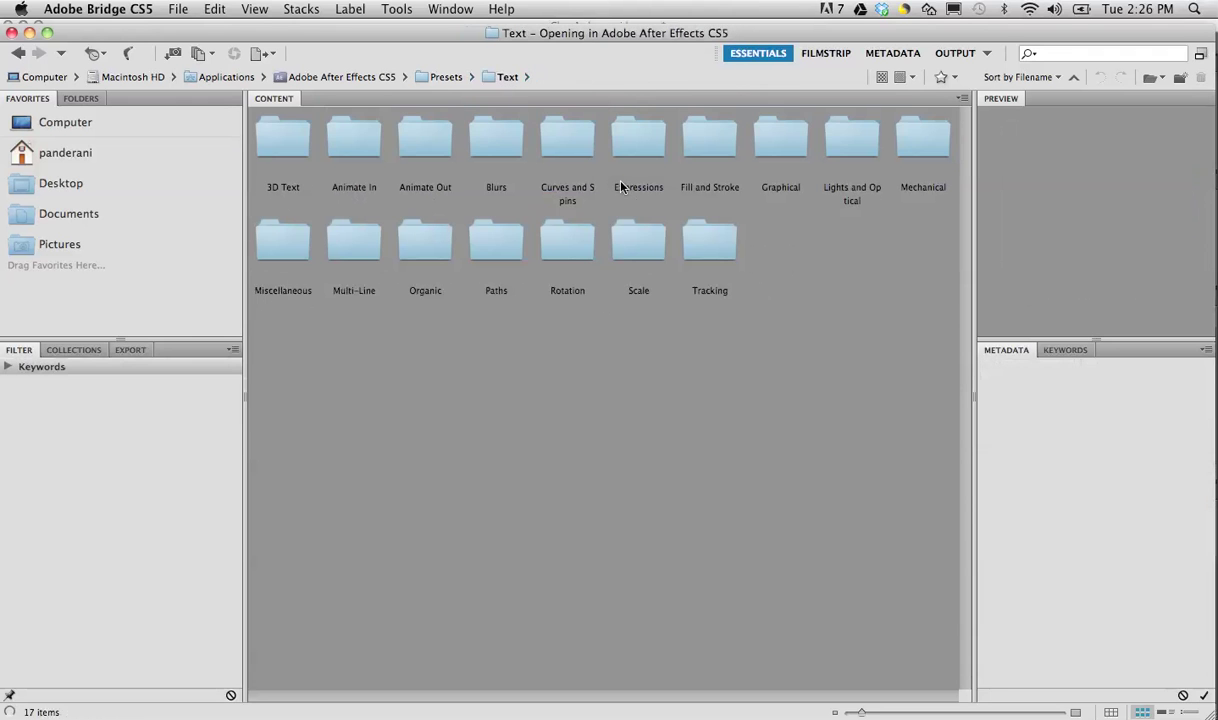
pyautogui.click(720, 250)
pyautogui.doubleClick(720, 250)
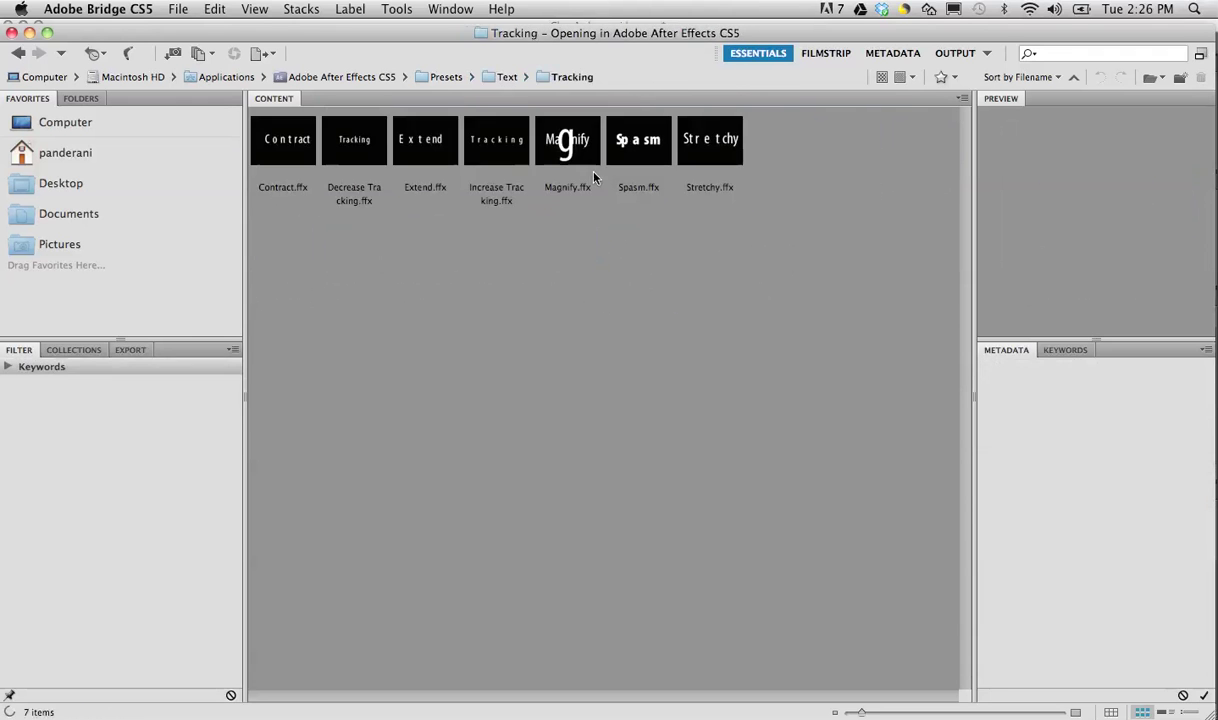
pyautogui.click(607, 145)
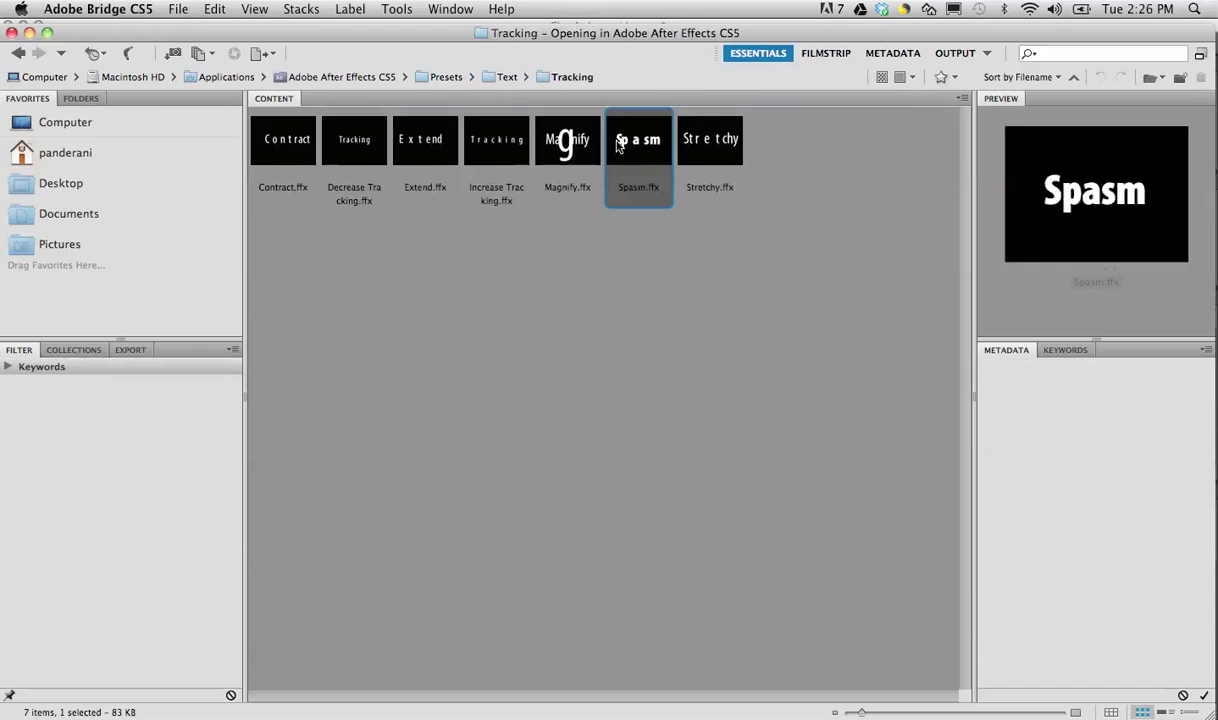
pyautogui.click(418, 160)
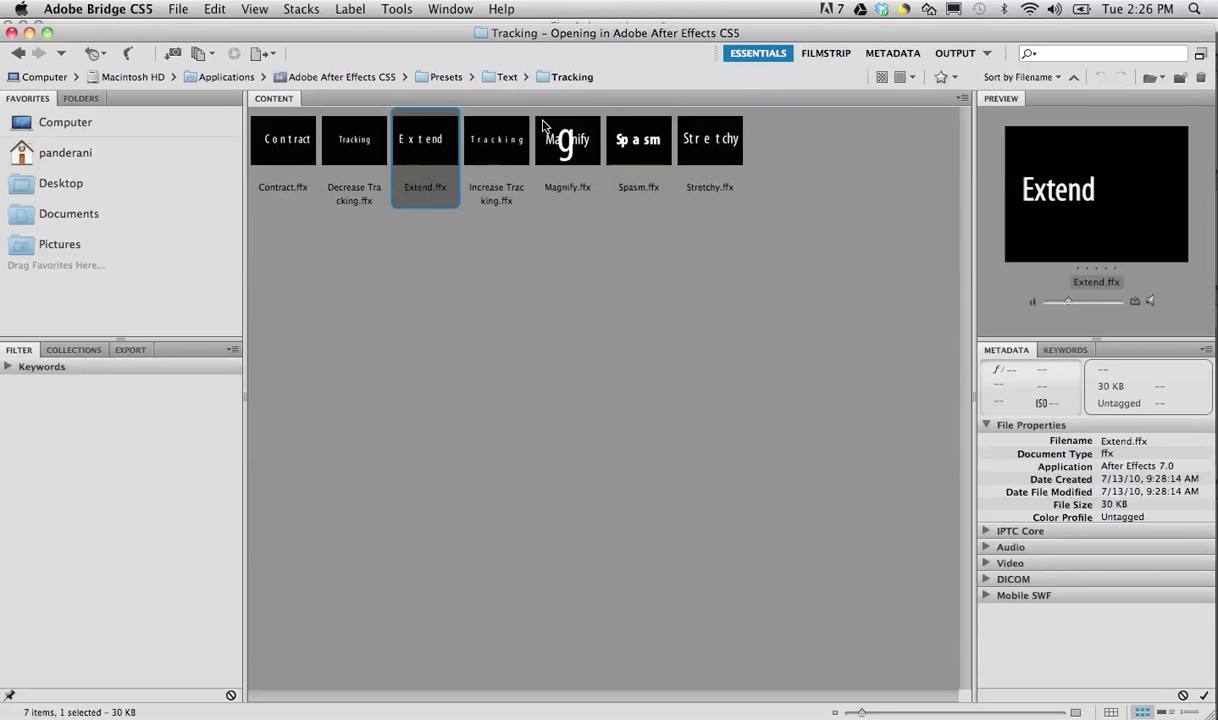
# Step: Preview the Dissolve – dither and Block Dissolve – scanlines transitions, then open the Behaviors folder
pyautogui.click(507, 78)
pyautogui.click(440, 77)
pyautogui.doubleClick(275, 250)
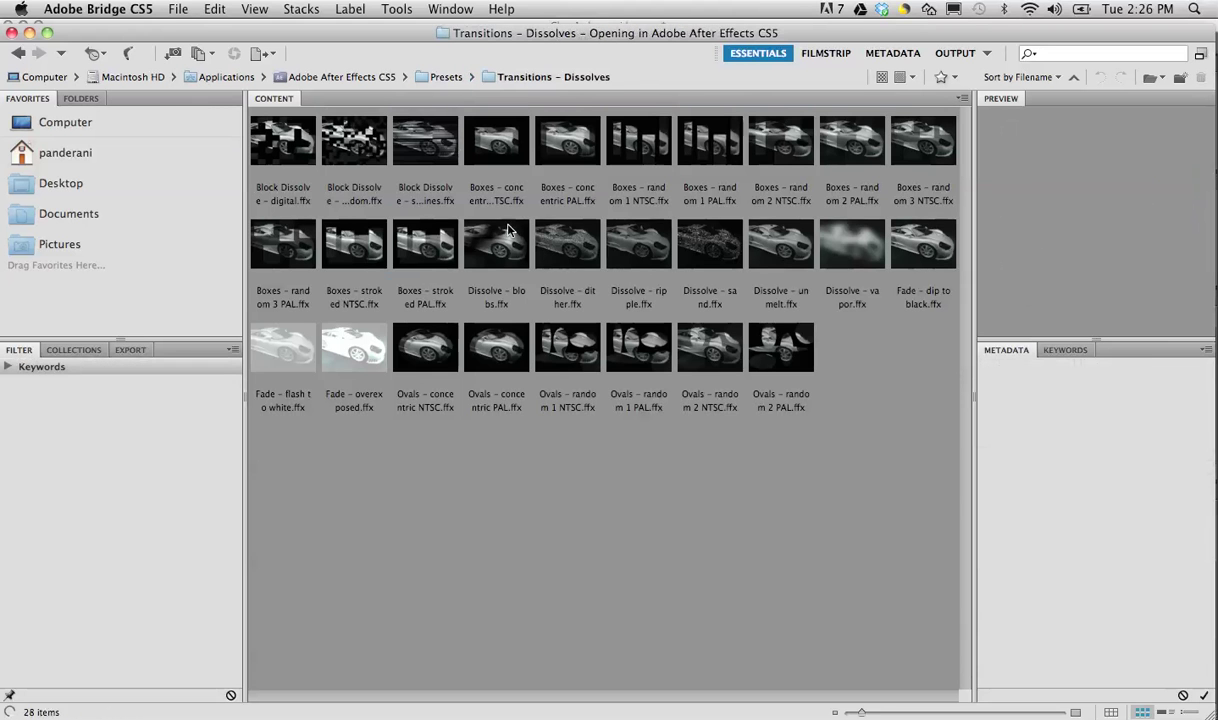
pyautogui.click(558, 243)
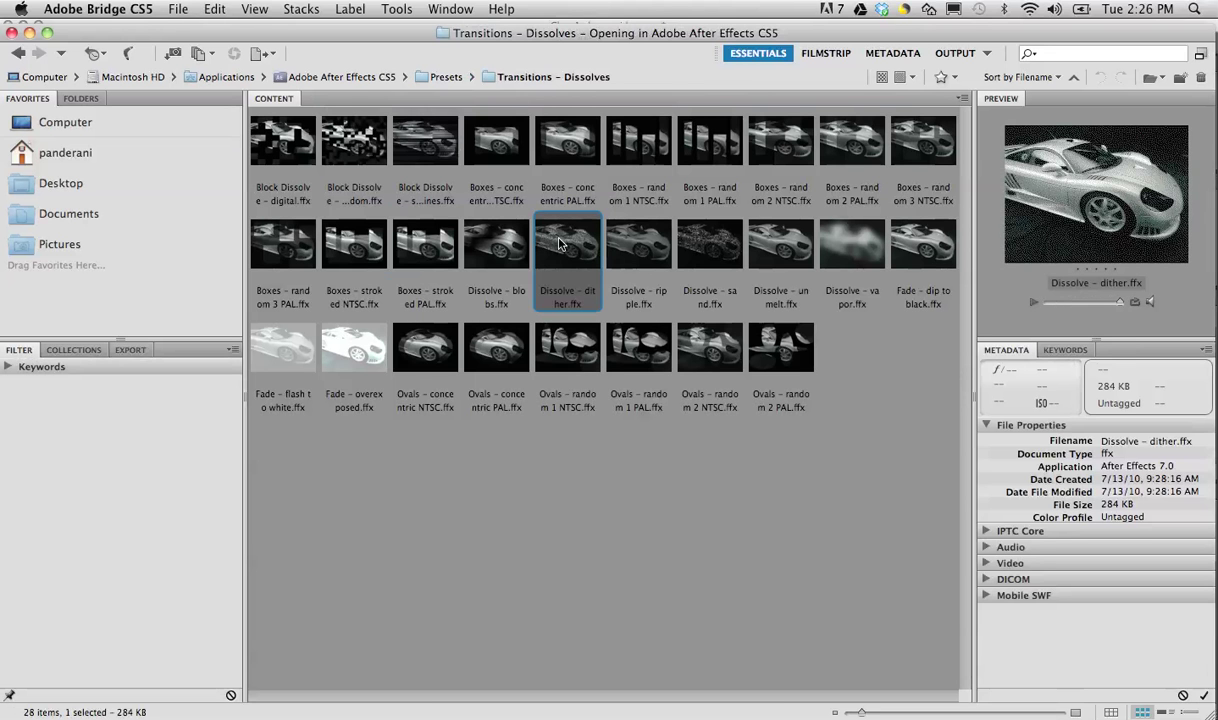
pyautogui.click(436, 151)
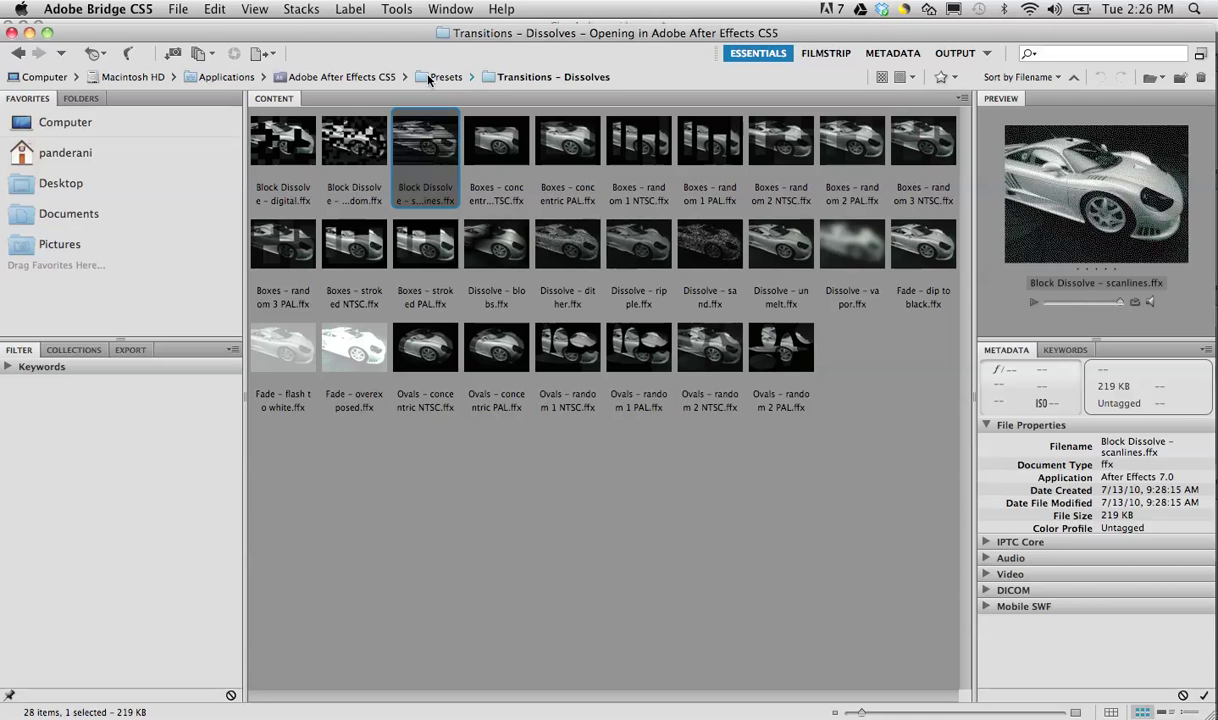
pyautogui.click(437, 77)
pyautogui.doubleClick(345, 138)
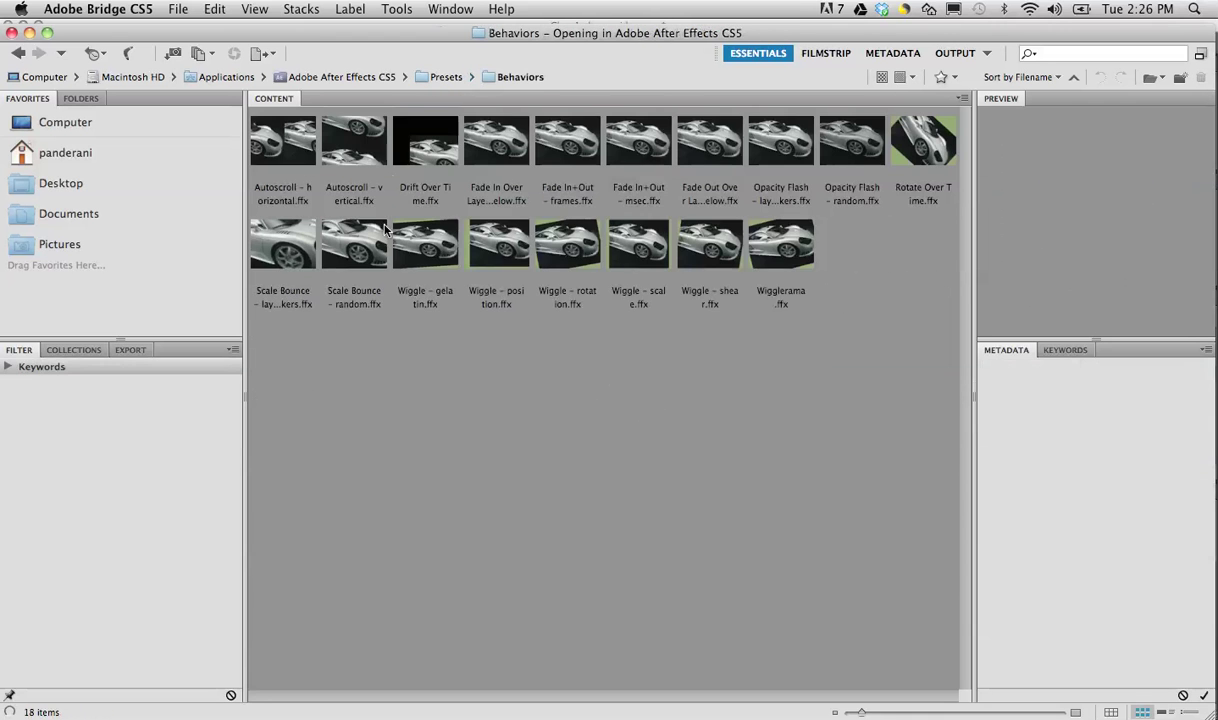
# Step: Apply Autoscroll – horizontal to iPhone1.png and scrub to about 8 seconds to watch it scroll
pyautogui.click(296, 167)
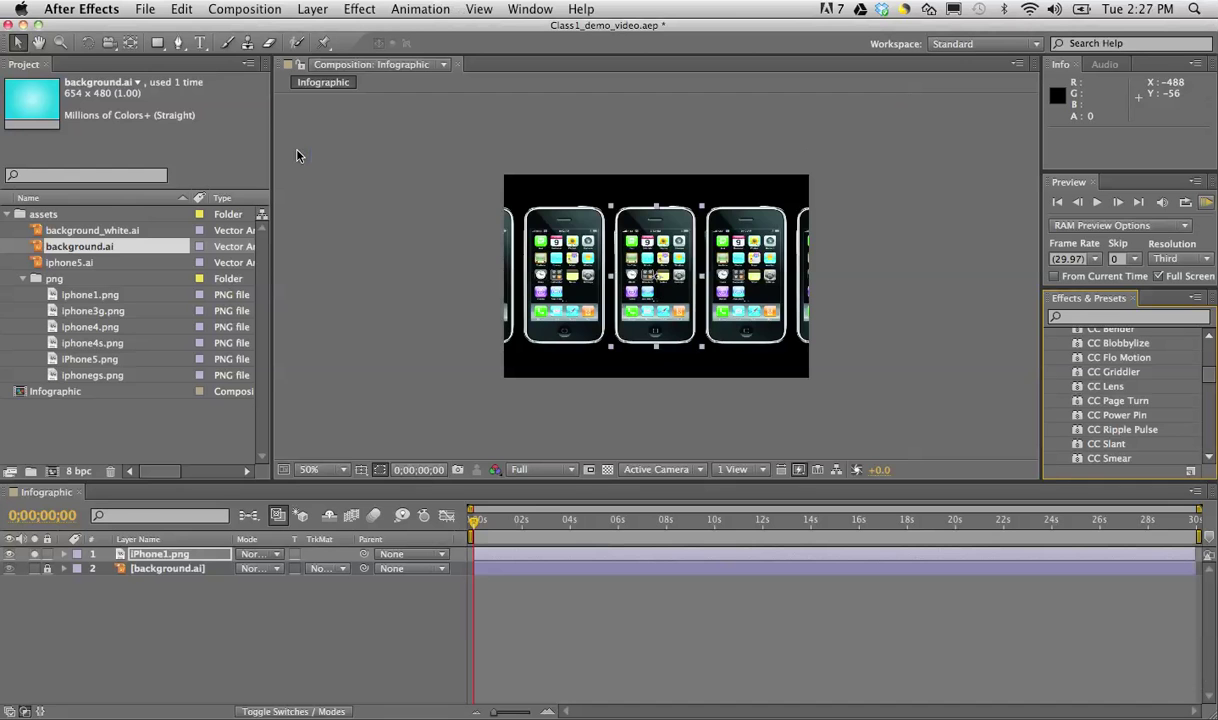
pyautogui.moveTo(601, 521); pyautogui.dragTo(944, 523)
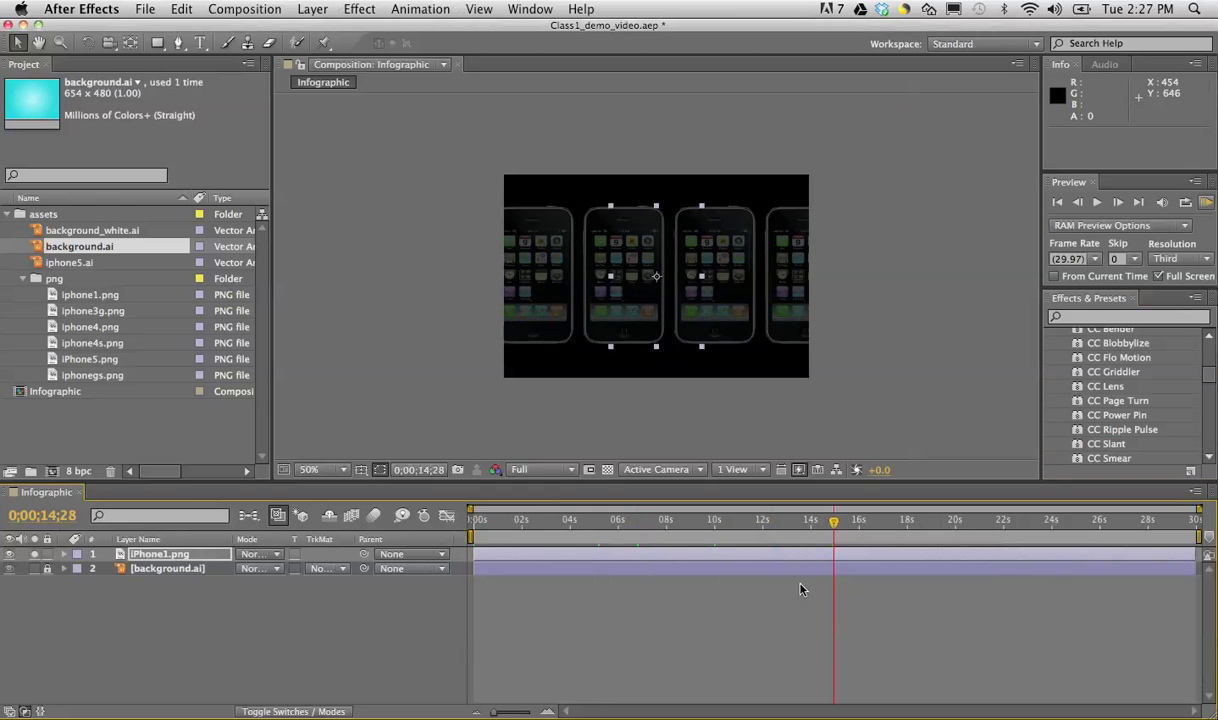
pyautogui.moveTo(500, 519); pyautogui.dragTo(393, 528)
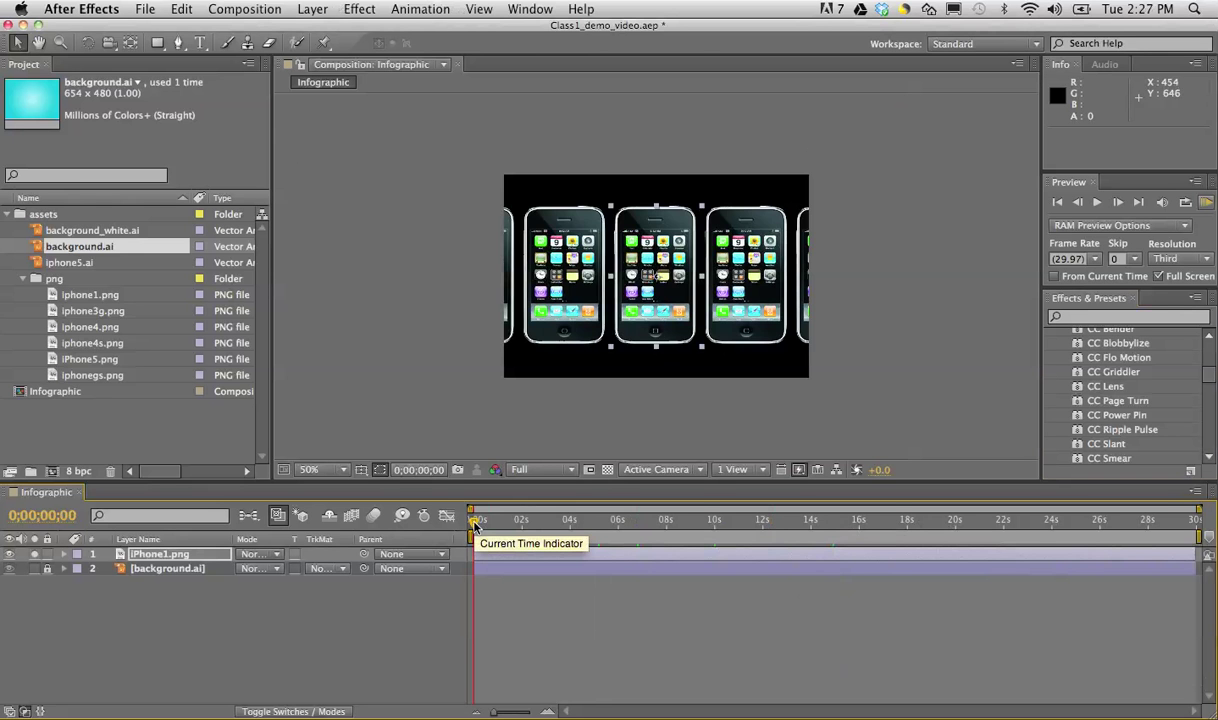
pyautogui.moveTo(476, 527); pyautogui.dragTo(1195, 545)
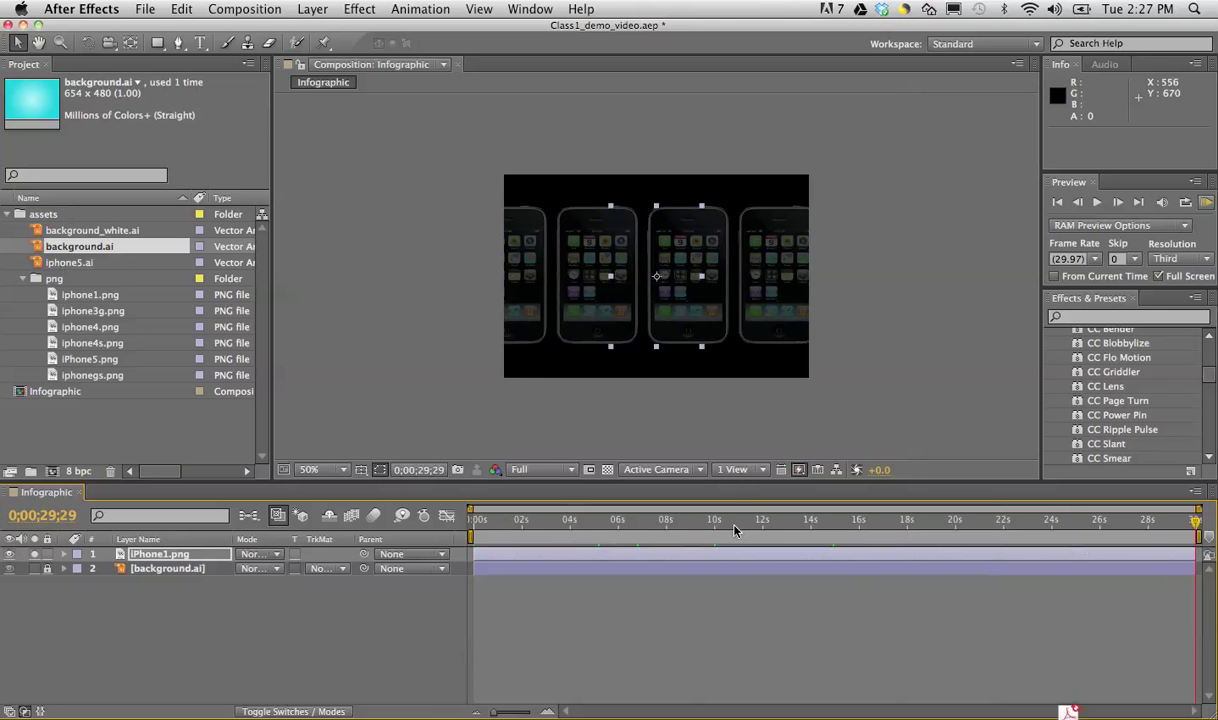
pyautogui.moveTo(712, 521); pyautogui.dragTo(367, 513)
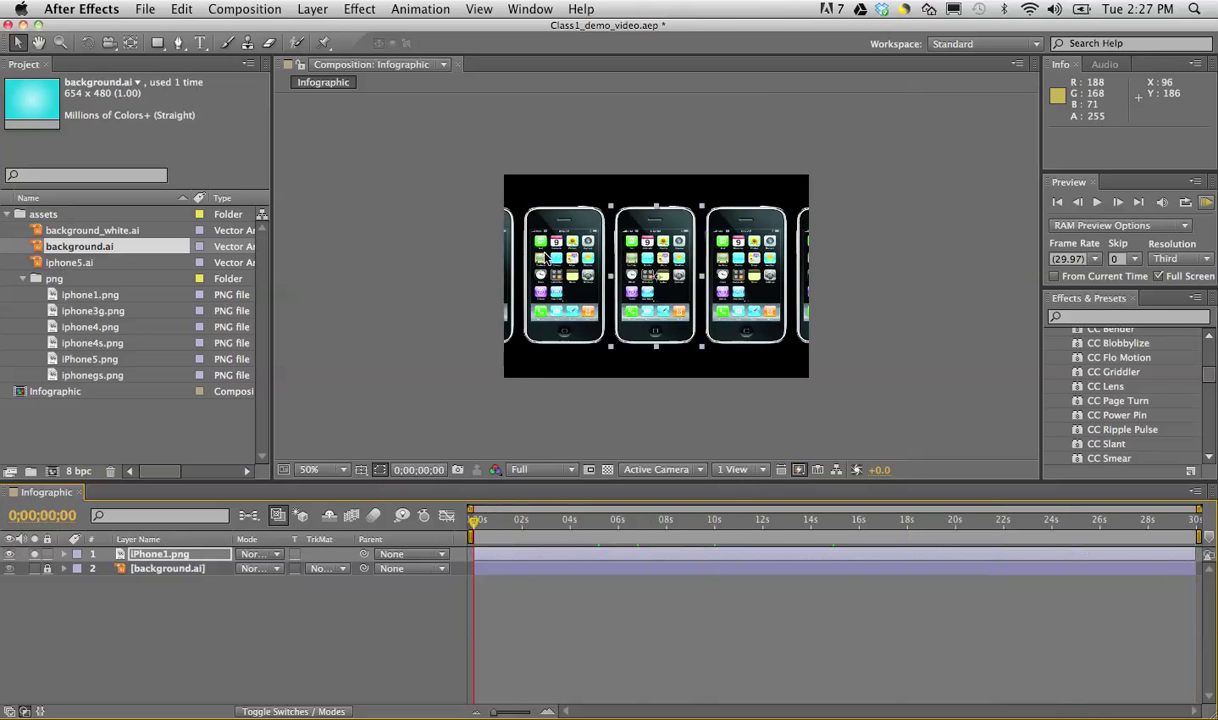
# Step: Expand iPhone1.png, collapse Transform, and show its Effects group
pyautogui.click(65, 557)
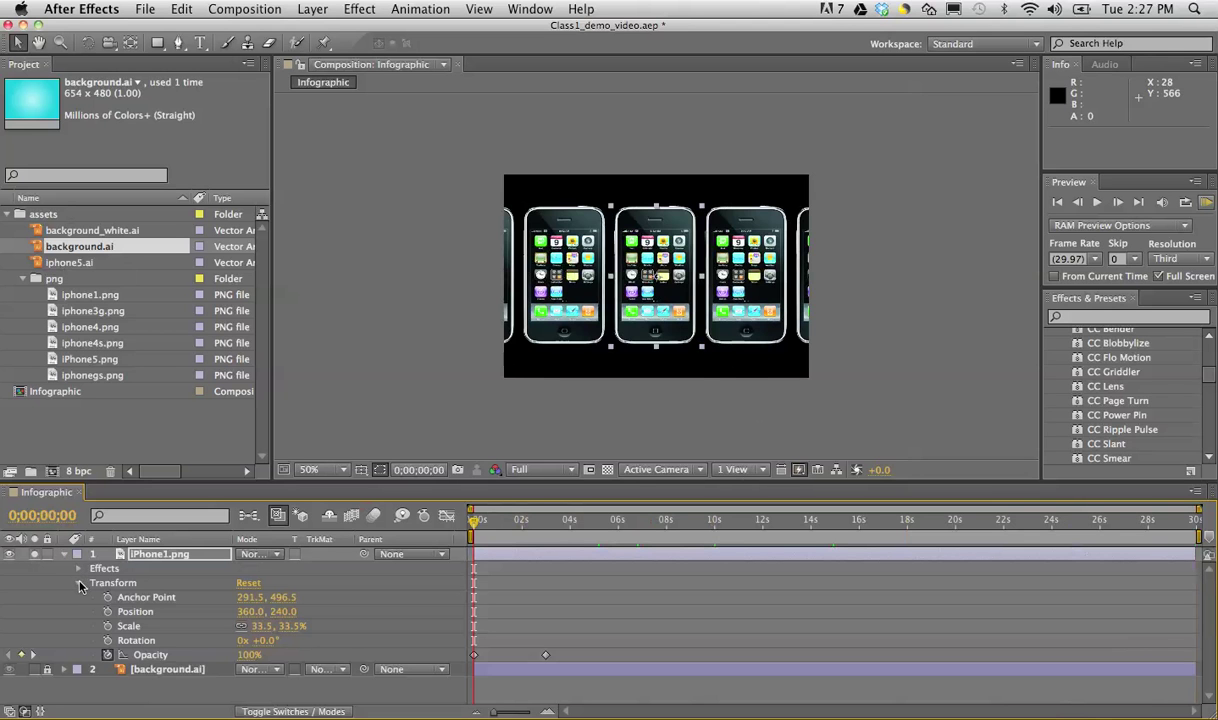
pyautogui.click(80, 587)
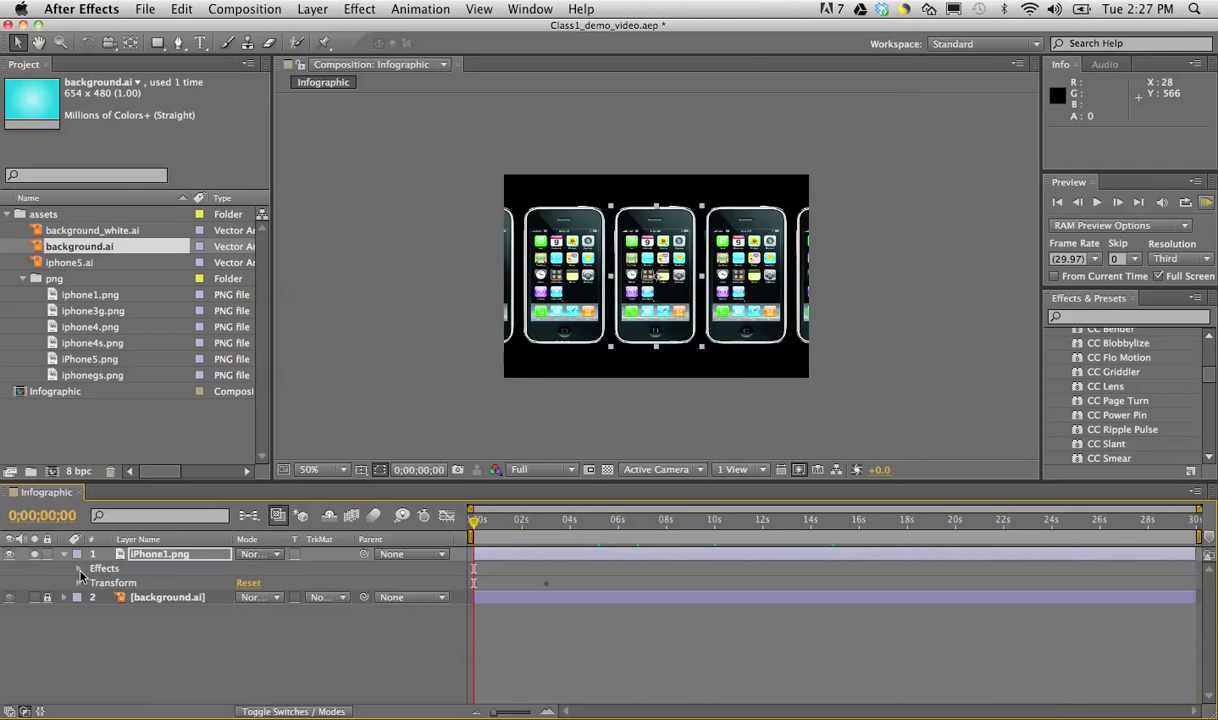
pyautogui.click(79, 569)
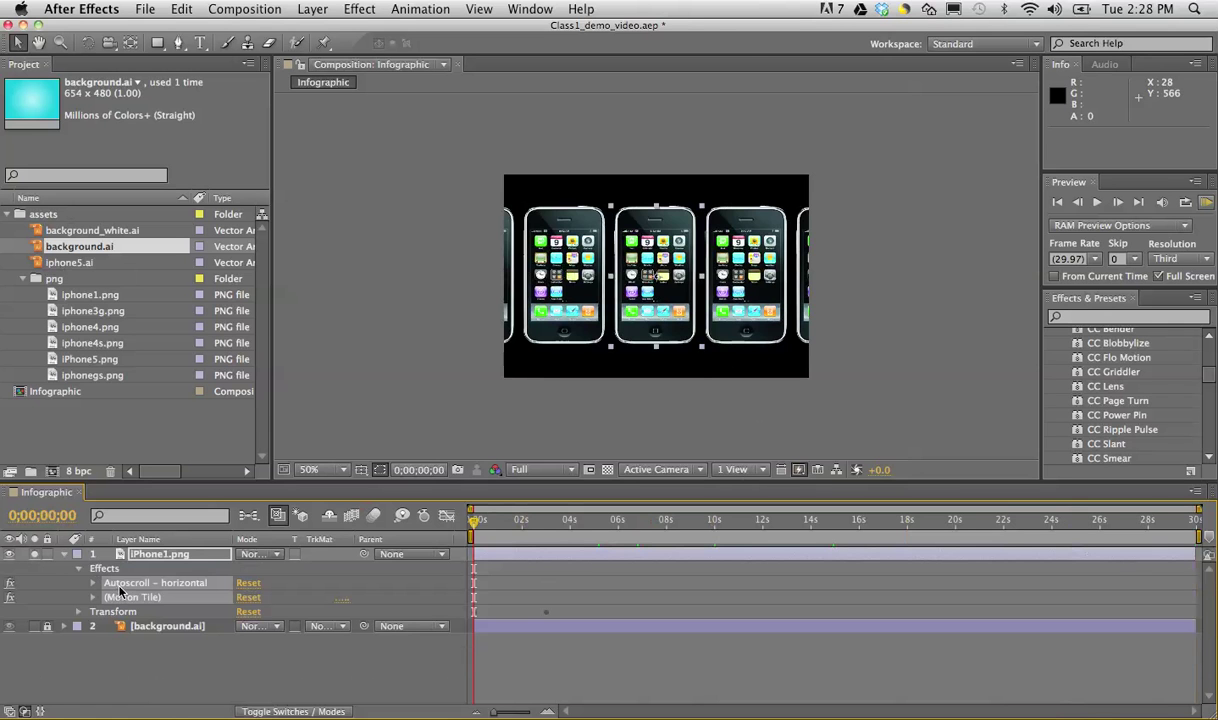
# Step: Expand the Autoscroll – horizontal and Motion Tile settings and scroll through them
pyautogui.keyDown('super'); pyautogui.click(92, 583); pyautogui.keyUp('super')
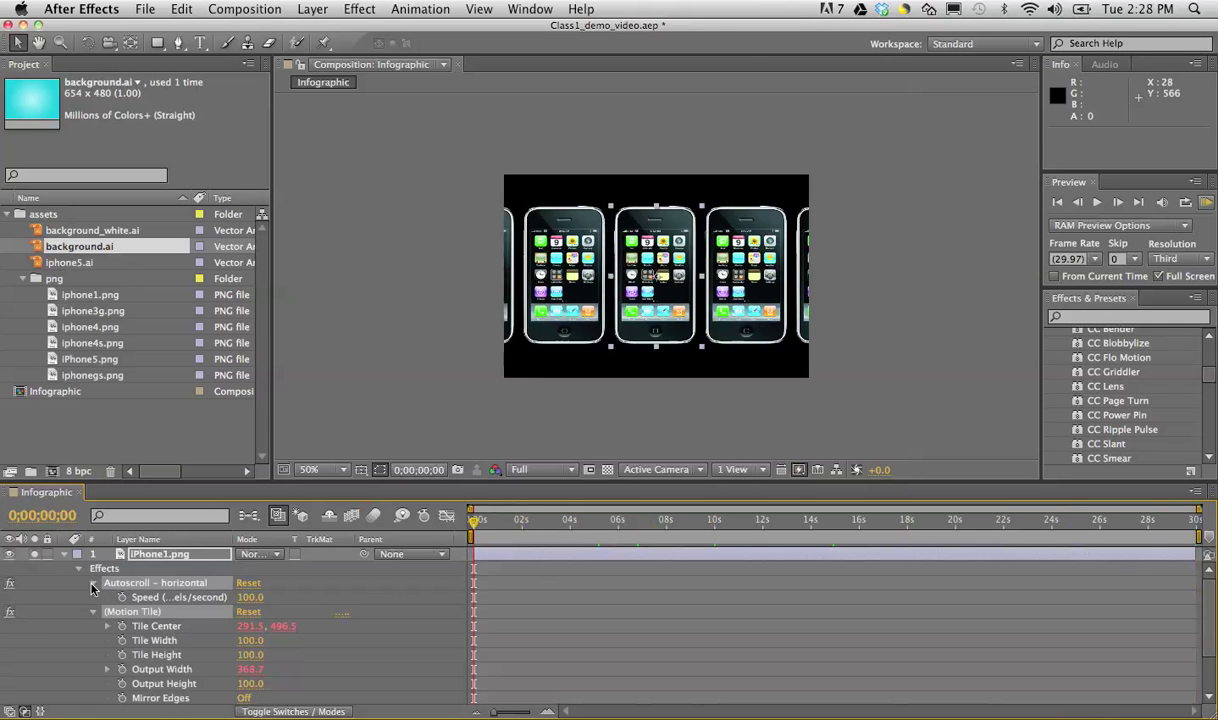
pyautogui.keyDown('super'); pyautogui.click(92, 583); pyautogui.keyUp('super')
pyautogui.click(94, 600)
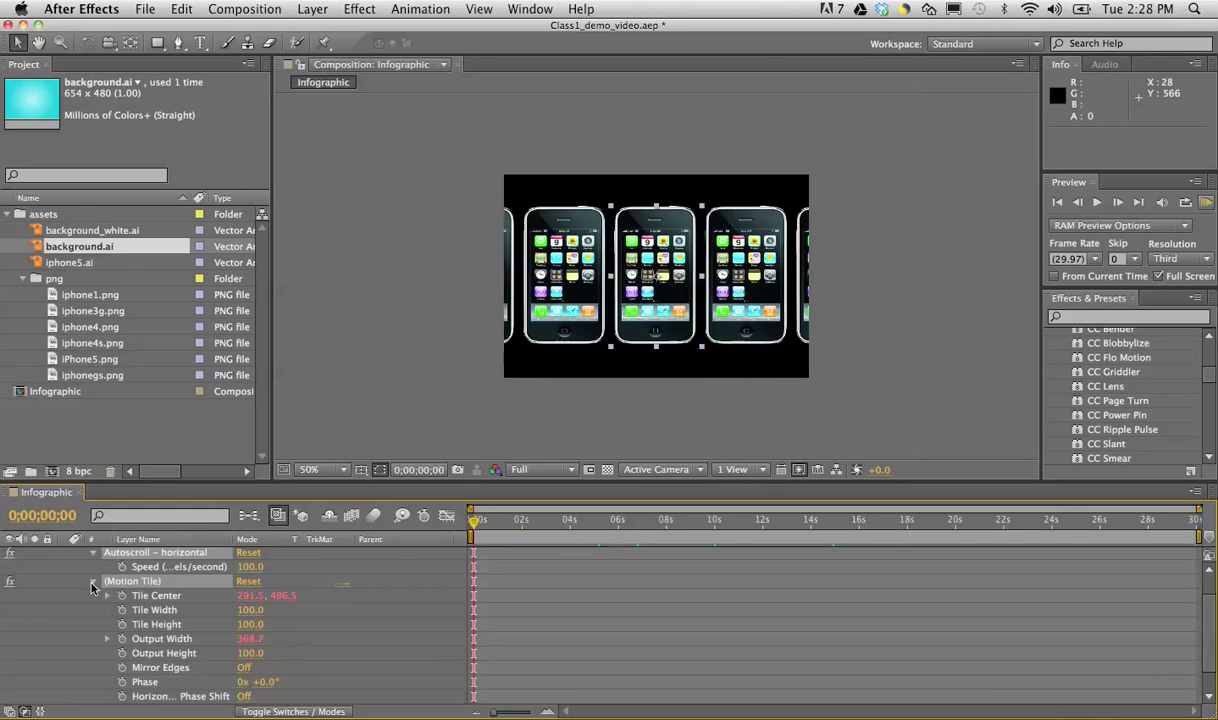
pyautogui.click(94, 600)
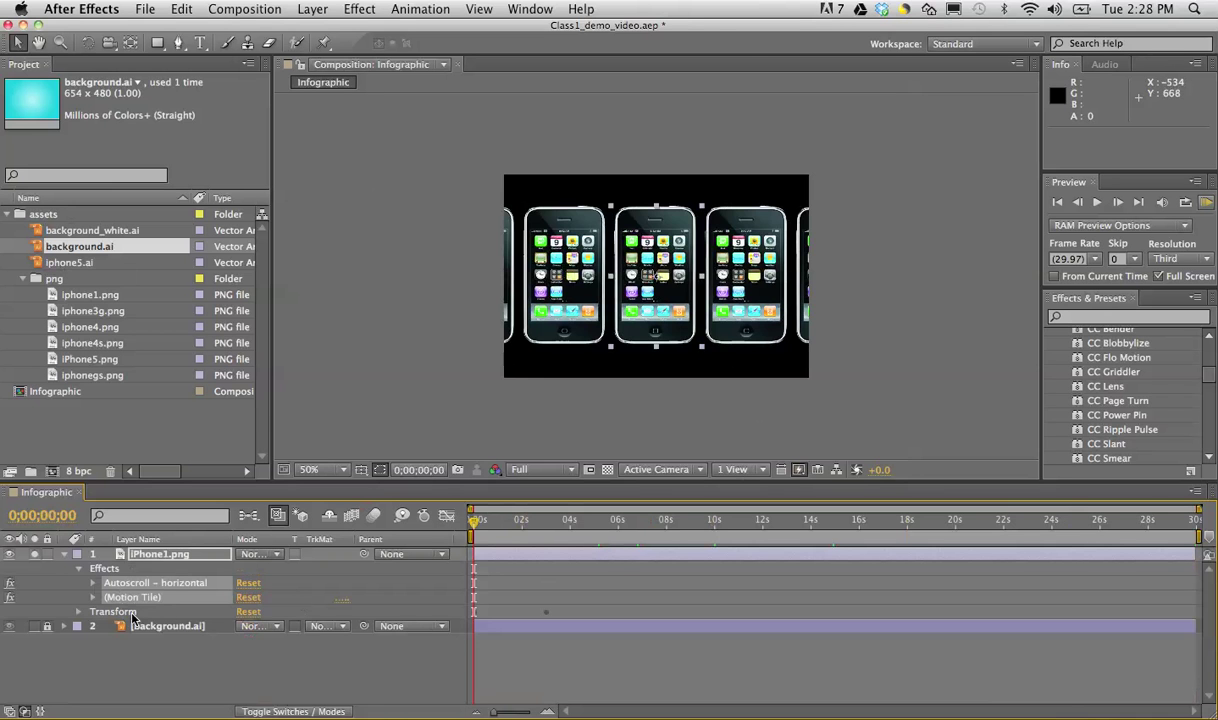
pyautogui.click(93, 584)
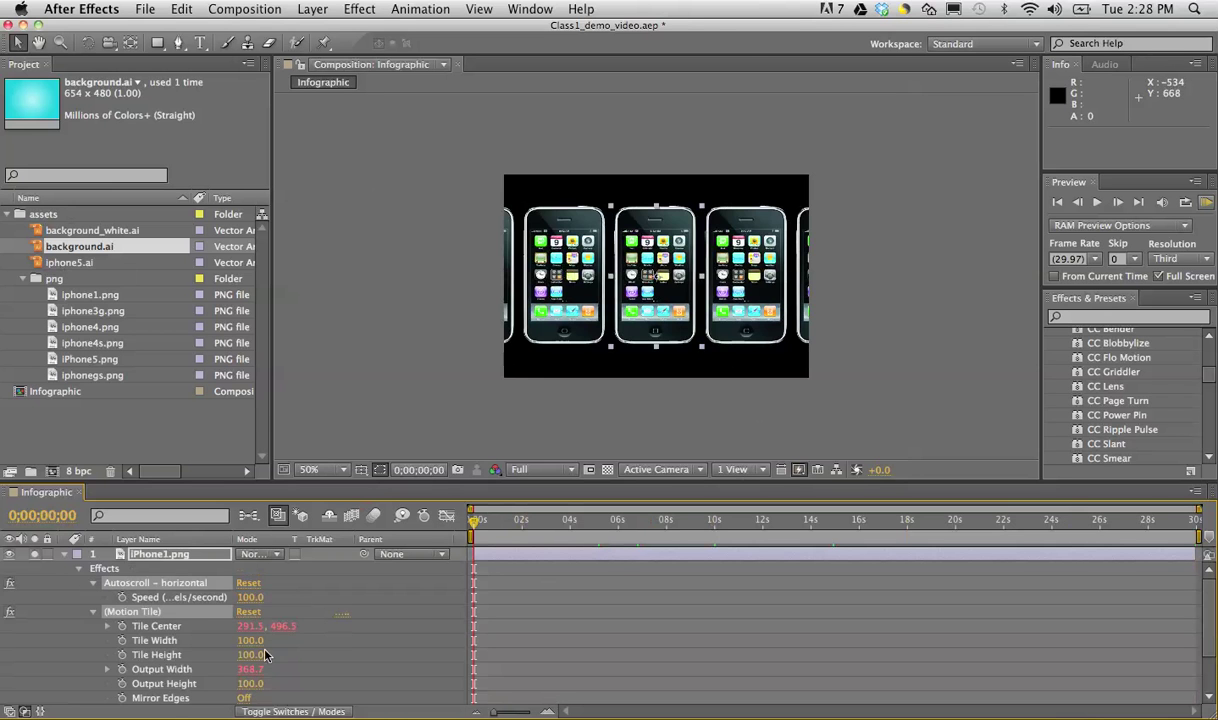
pyautogui.scroll(-1, 378, 649)
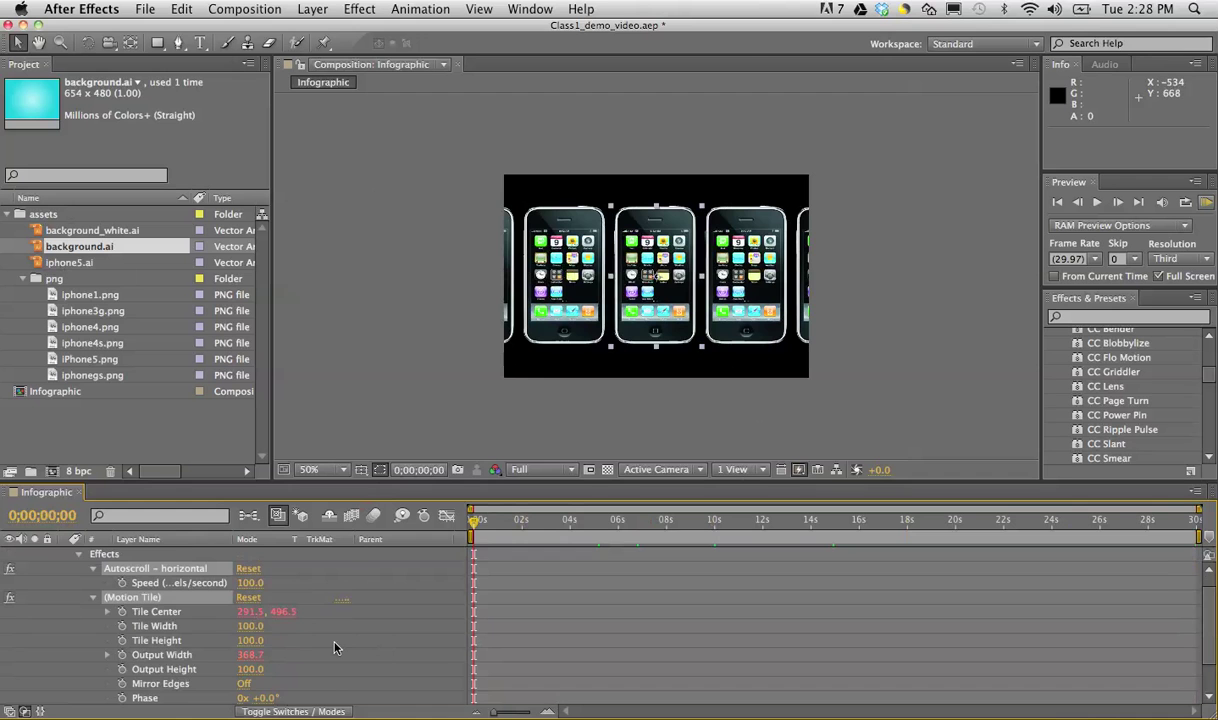
pyautogui.scroll(-2, 335, 648)
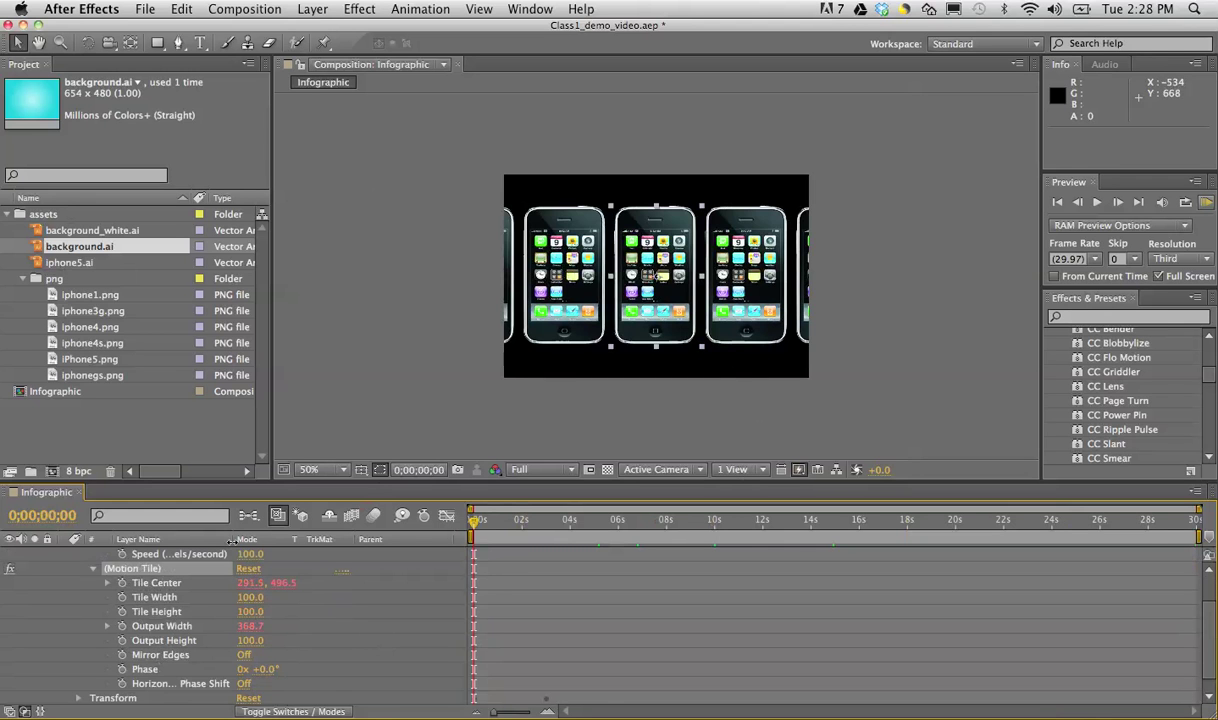
# Step: Widen the Layer Name column so property names fit, RAM-preview, and select Speed
pyautogui.moveTo(232, 546); pyautogui.dragTo(300, 541)
pyautogui.scroll(2, 361, 640)
pyautogui.scroll(-1, 376, 616)
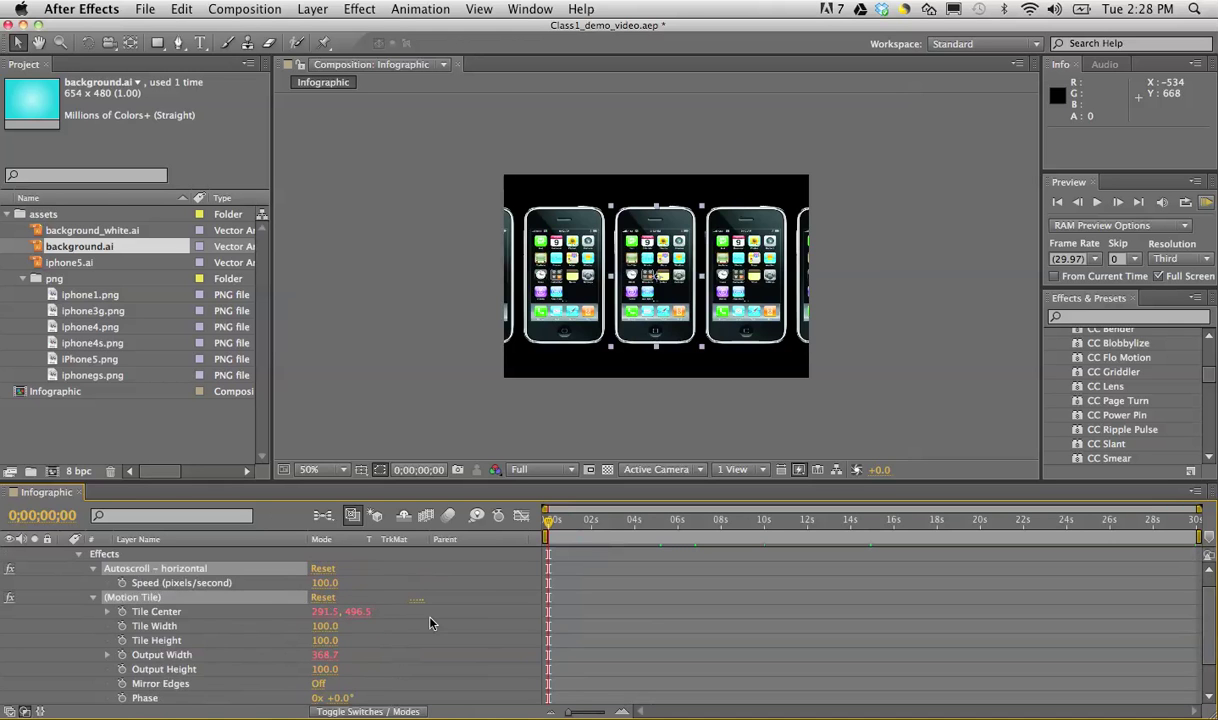
pyautogui.scroll(-3, 430, 623)
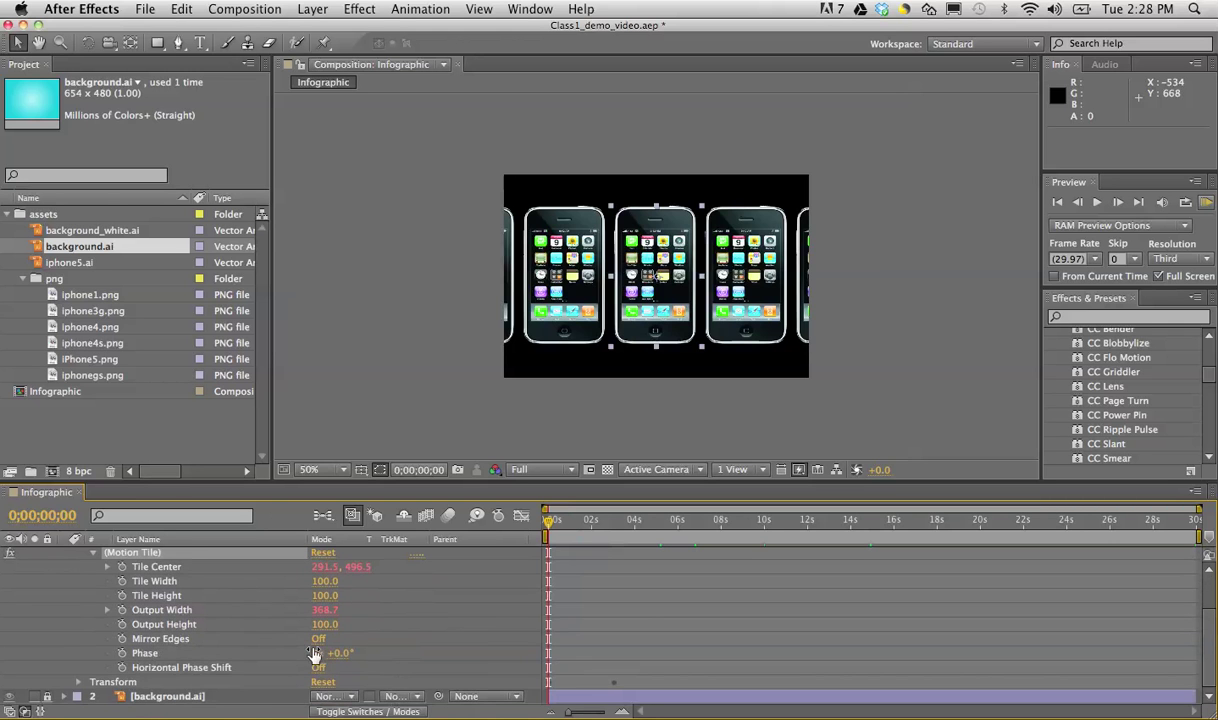
pyautogui.scroll(2, 340, 652)
pyautogui.press('space')
pyautogui.press('space')
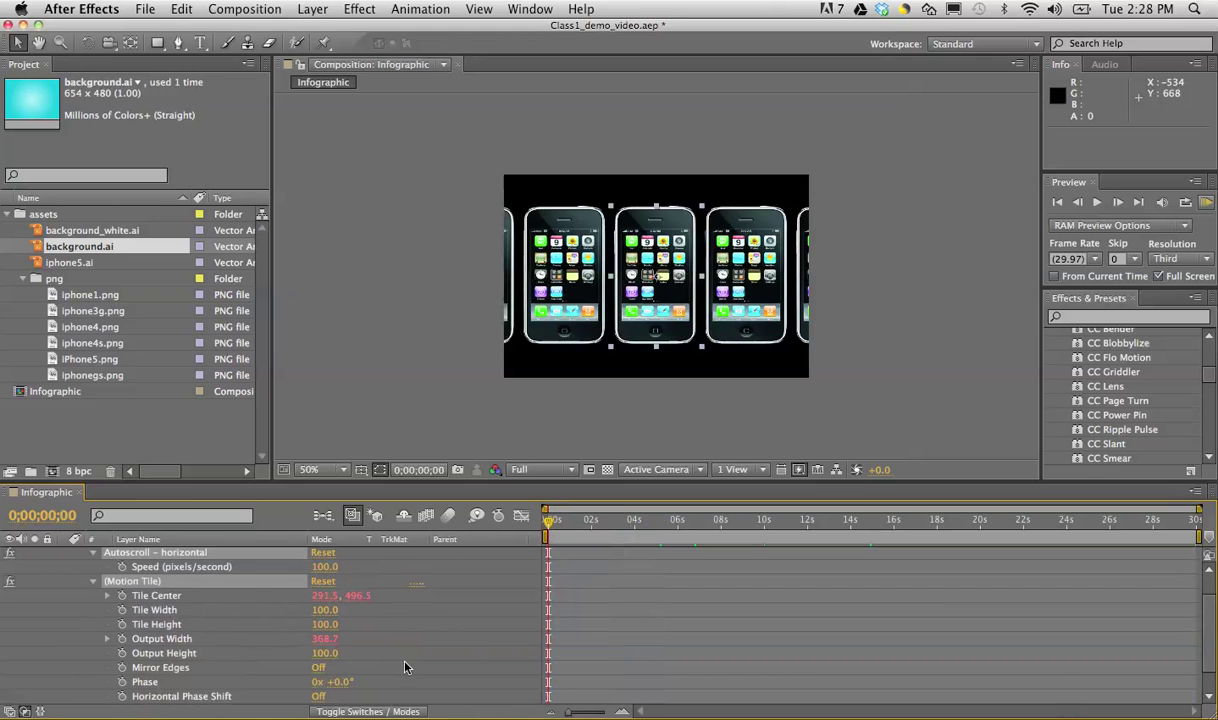
pyautogui.click(313, 566)
pyautogui.moveTo(297, 566); pyautogui.dragTo(341, 571)
pyautogui.click(341, 567)
pyautogui.write('50')
pyautogui.press('Return')
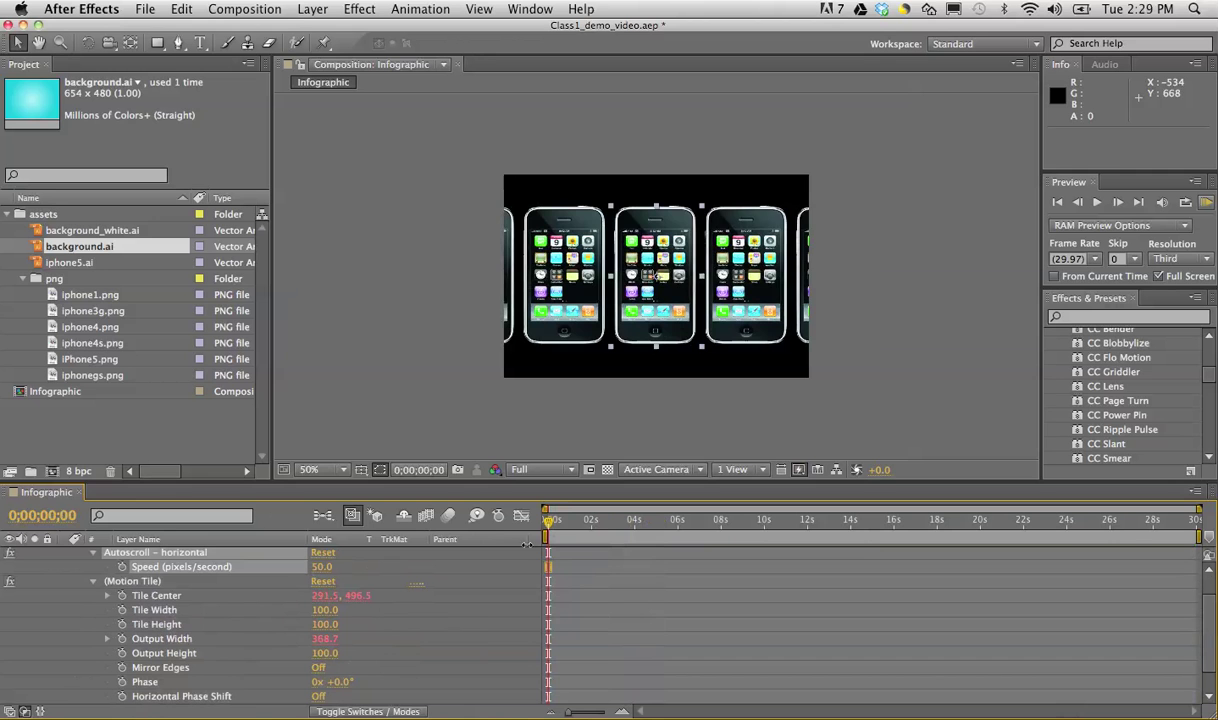
pyautogui.moveTo(550, 525); pyautogui.dragTo(448, 510)
pyautogui.click(323, 553)
# Step: Keyframe Motion Tile's Tile Width at 32 at 0s and 100 at about 6 seconds
pyautogui.click(305, 610)
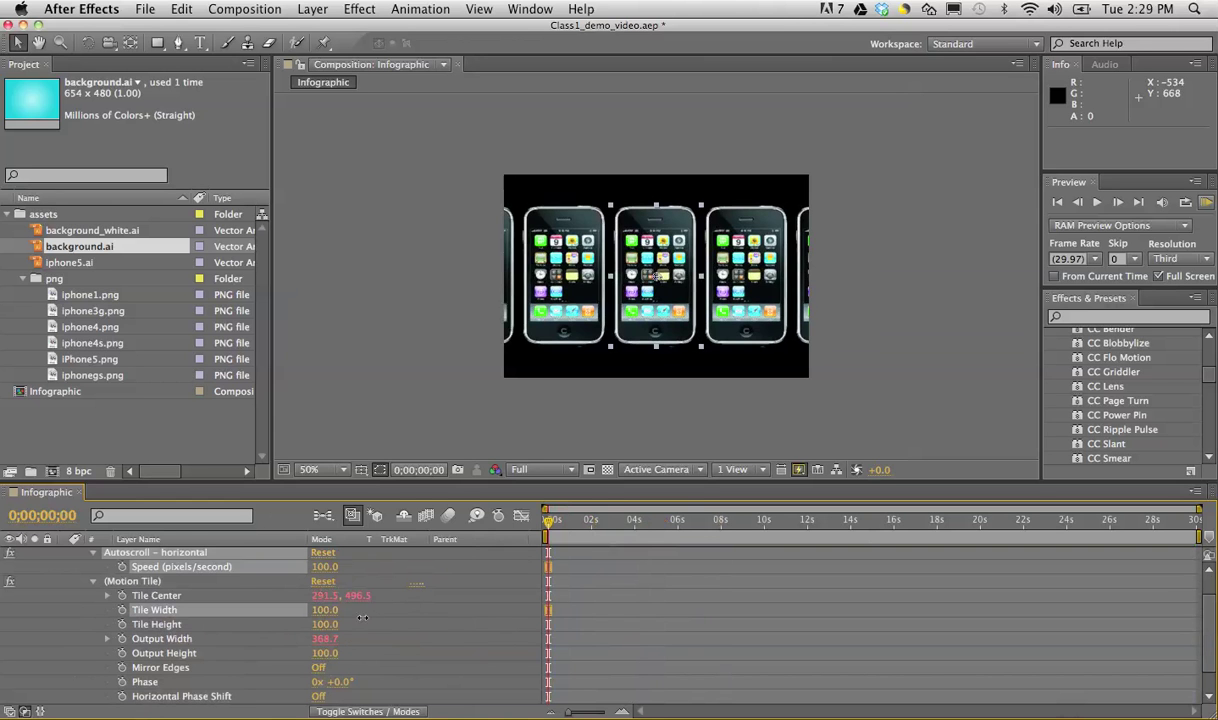
pyautogui.moveTo(325, 610); pyautogui.dragTo(494, 650)
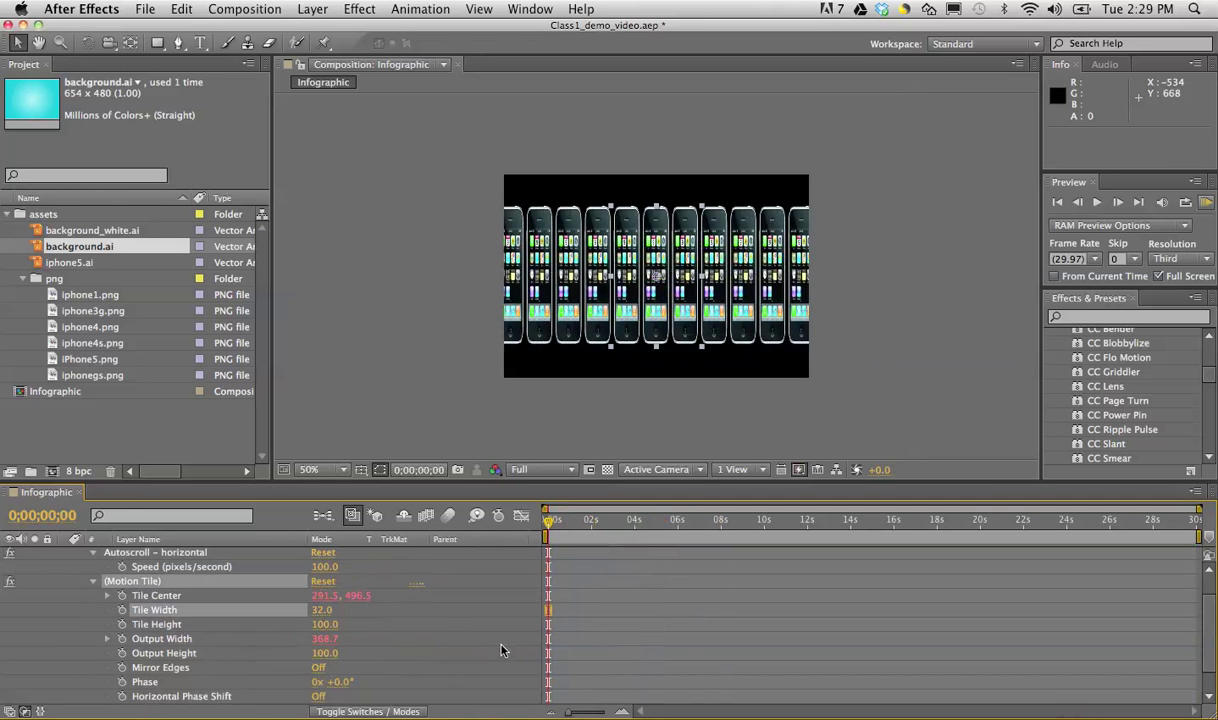
pyautogui.click(122, 610)
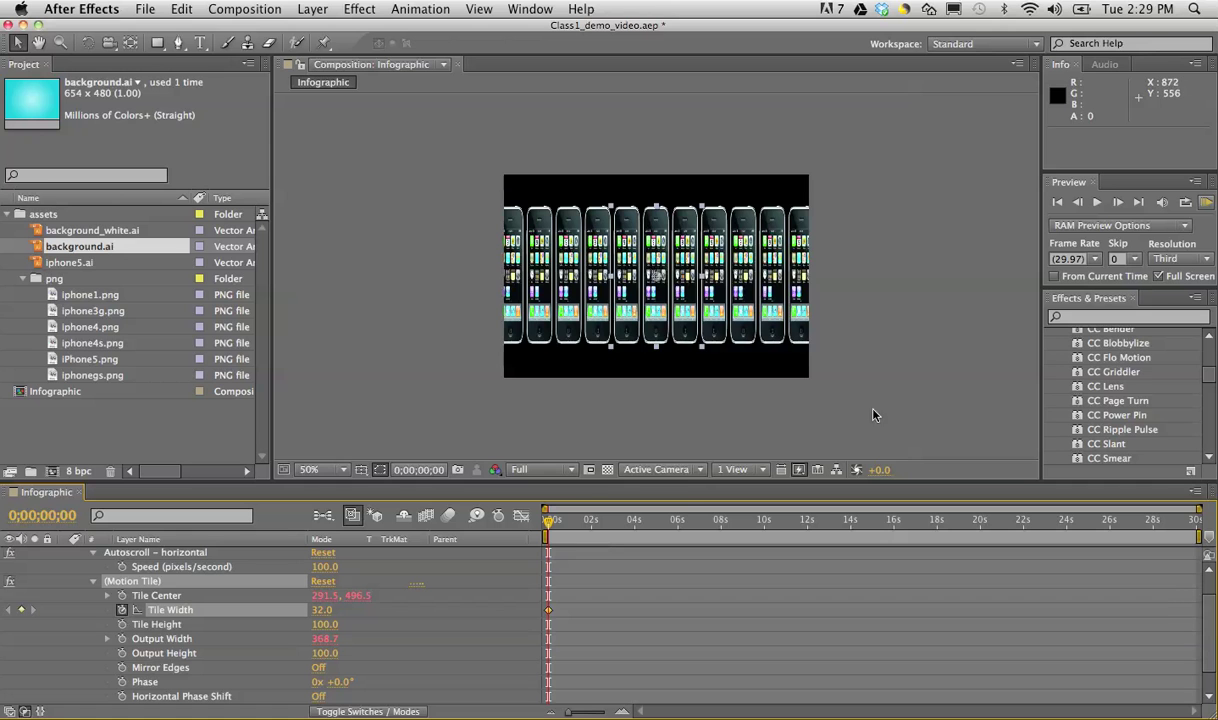
pyautogui.moveTo(640, 519); pyautogui.dragTo(678, 527)
pyautogui.click(338, 611)
pyautogui.write('100')
pyautogui.press('Return')
# Step: Preview the Tile Width animation, then return to its first keyframe at 0;00;00;00
pyautogui.press('KP_0')
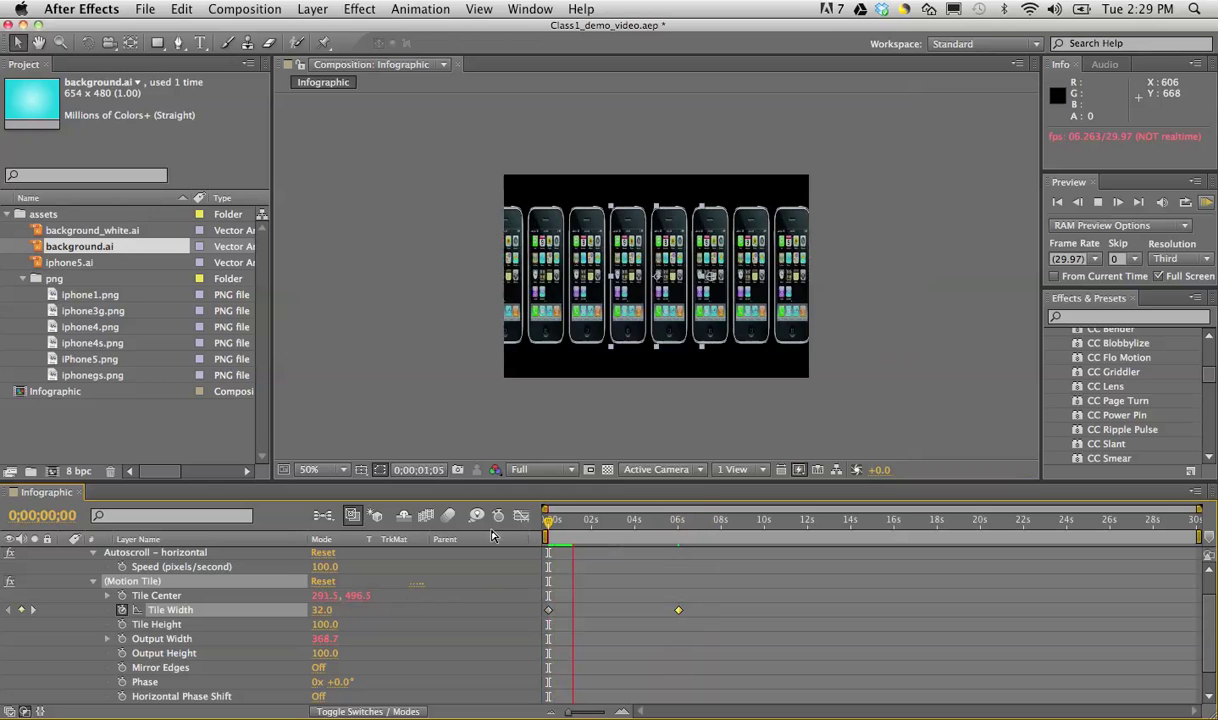
pyautogui.press('space')
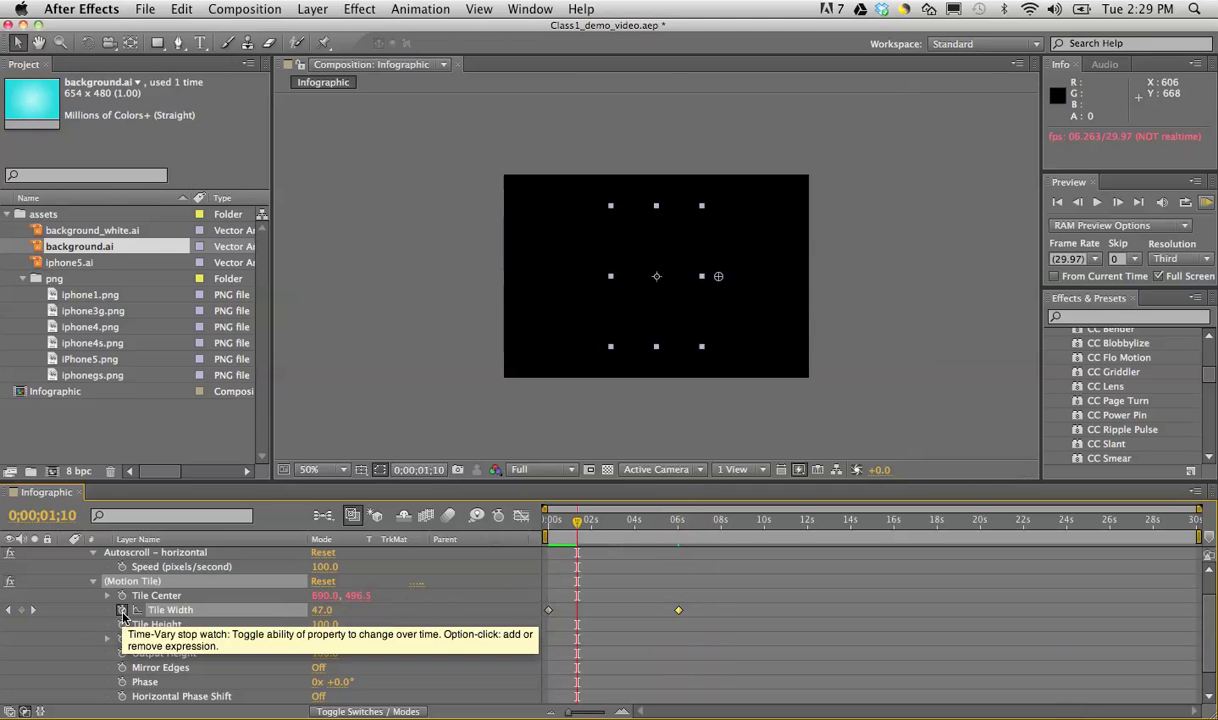
pyautogui.moveTo(577, 521); pyautogui.dragTo(636, 521)
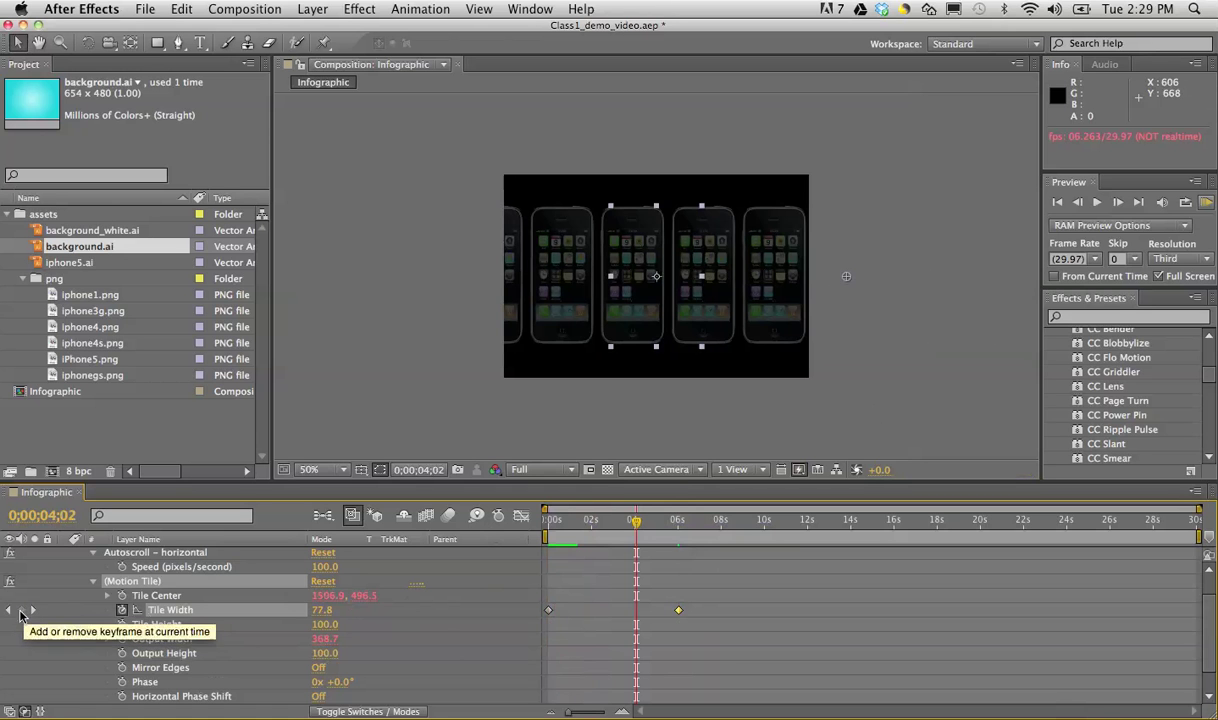
pyautogui.click(11, 610)
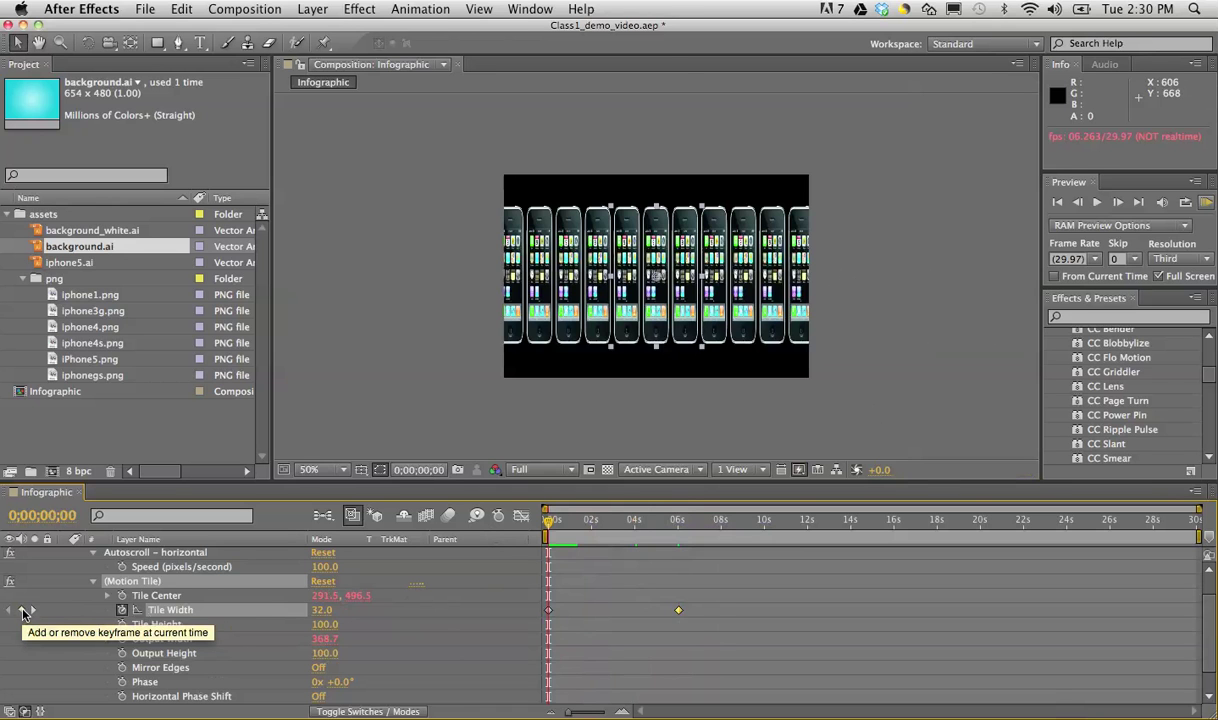
# Step: Delete the 0s and 6s Tile Width keyframes, then set a fresh keyframe holding 100 at frame 0
pyautogui.click(22, 612)
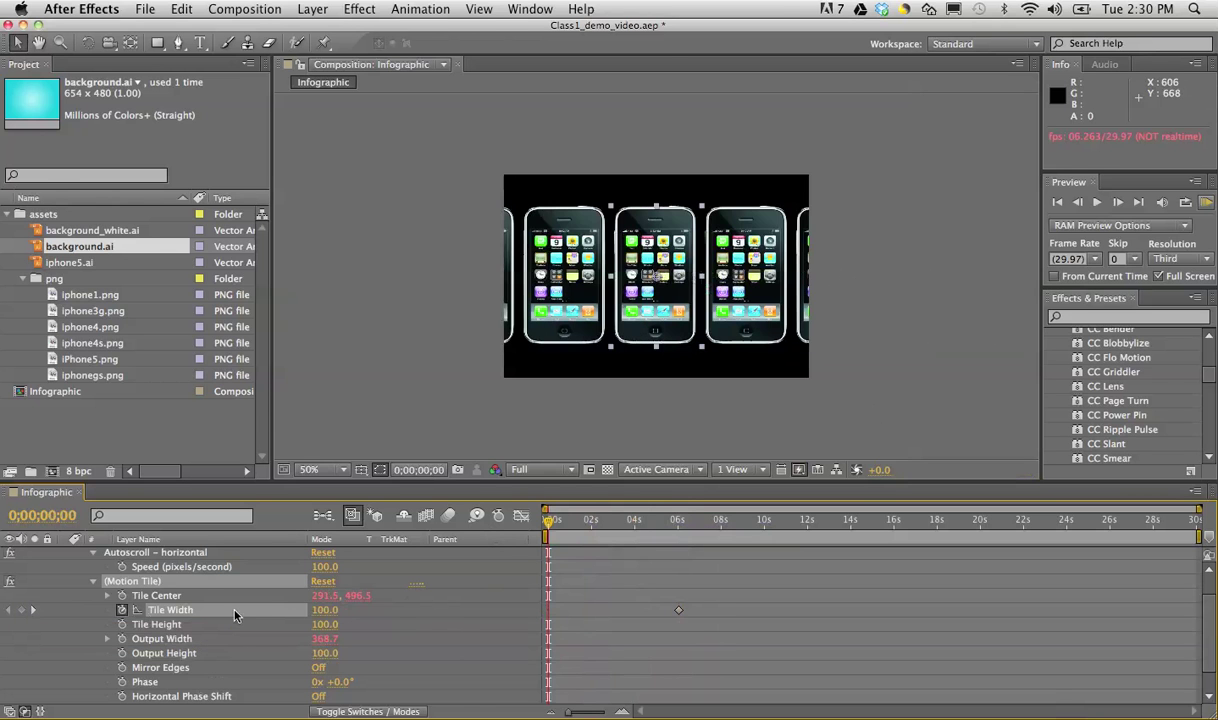
pyautogui.click(679, 612)
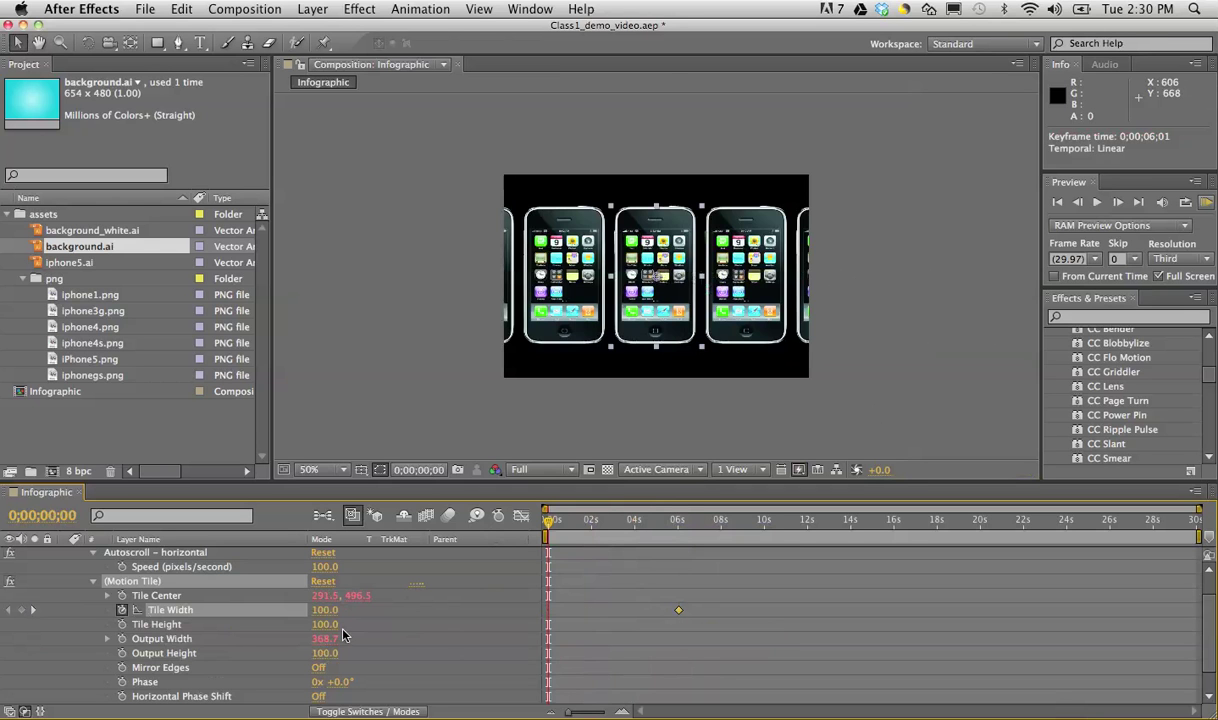
pyautogui.click(122, 612)
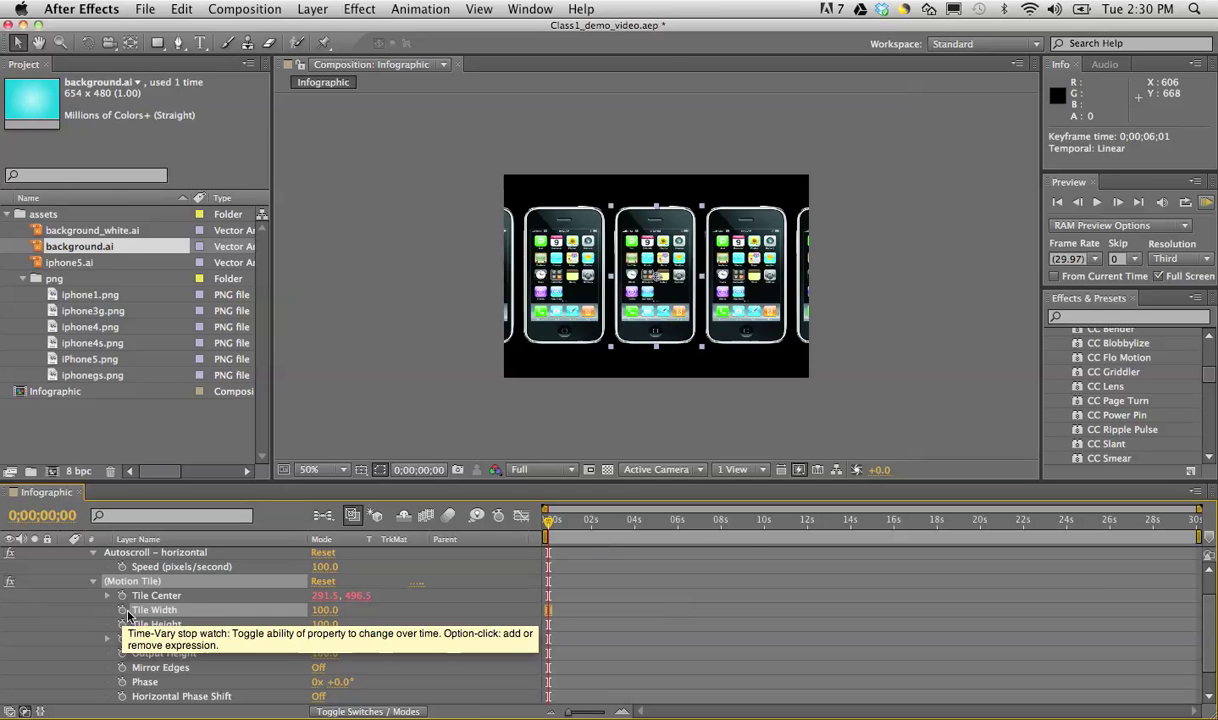
pyautogui.click(122, 610)
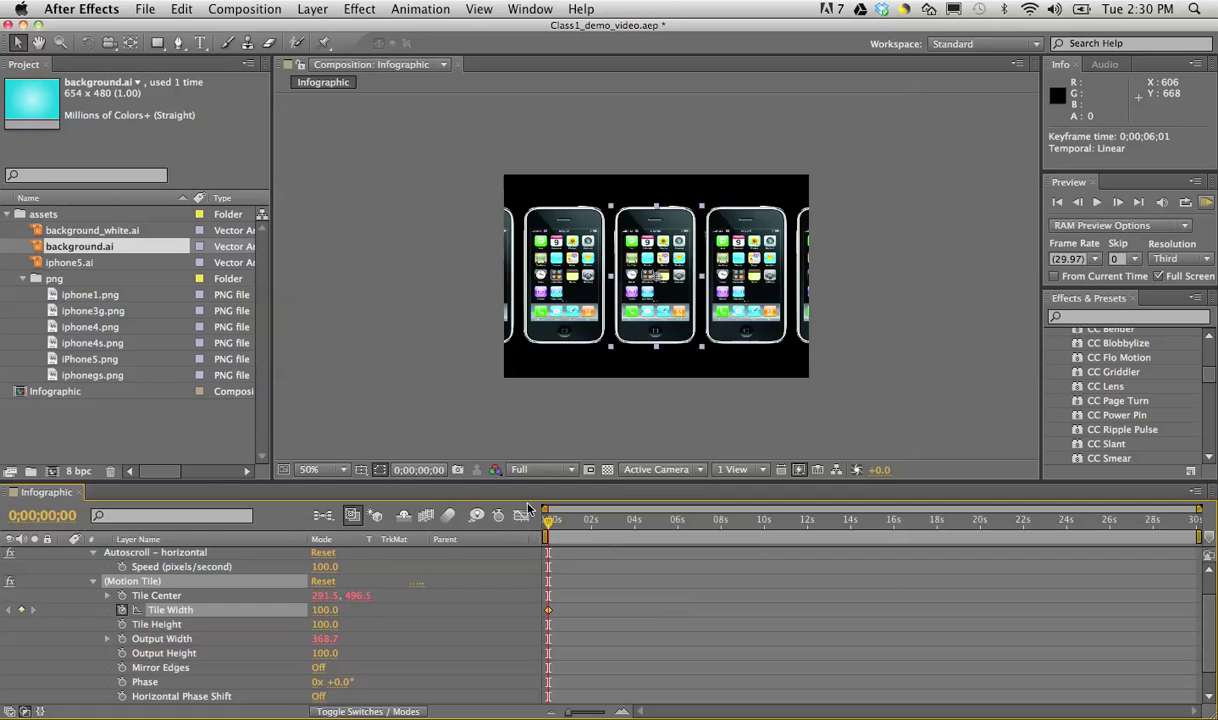
# Step: Key Tile Width at 50 at 0;00;05;28
pyautogui.moveTo(548, 521); pyautogui.dragTo(676, 522)
pyautogui.click(327, 610)
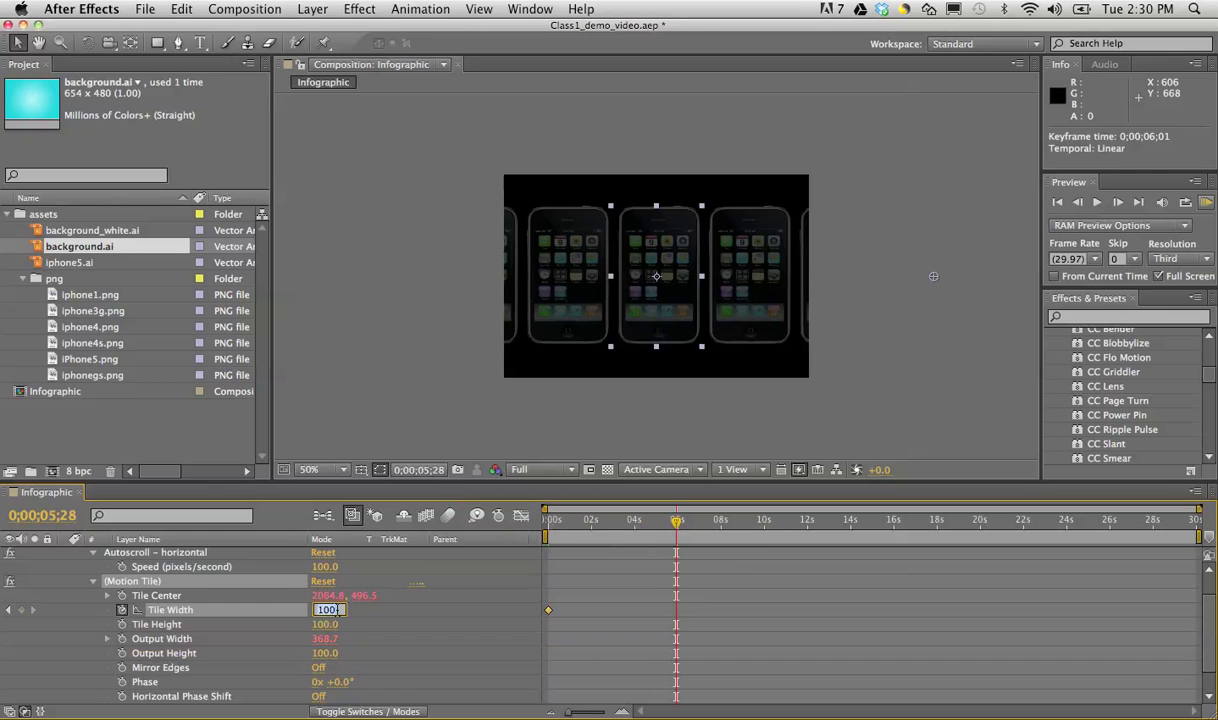
pyautogui.write('50')
pyautogui.press('Return')
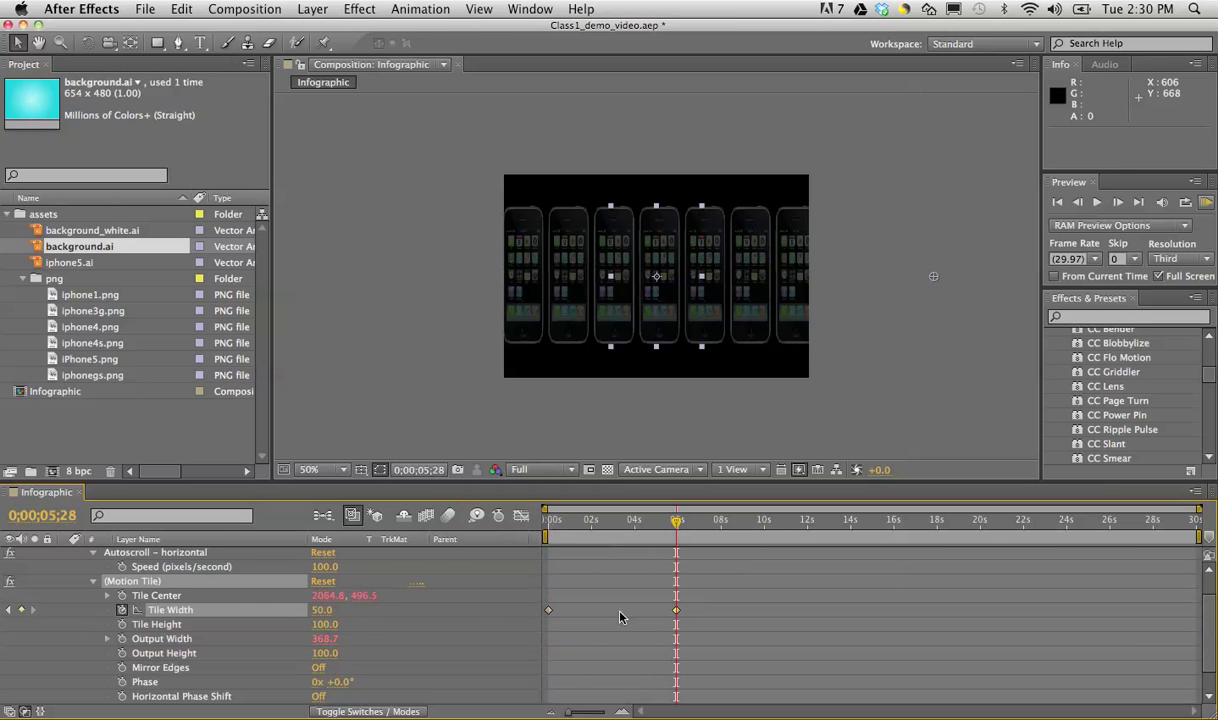
# Step: Key Tile Width at 100 at 0;00;10;26, then clear all its keyframes via the stopwatch
pyautogui.click(768, 522)
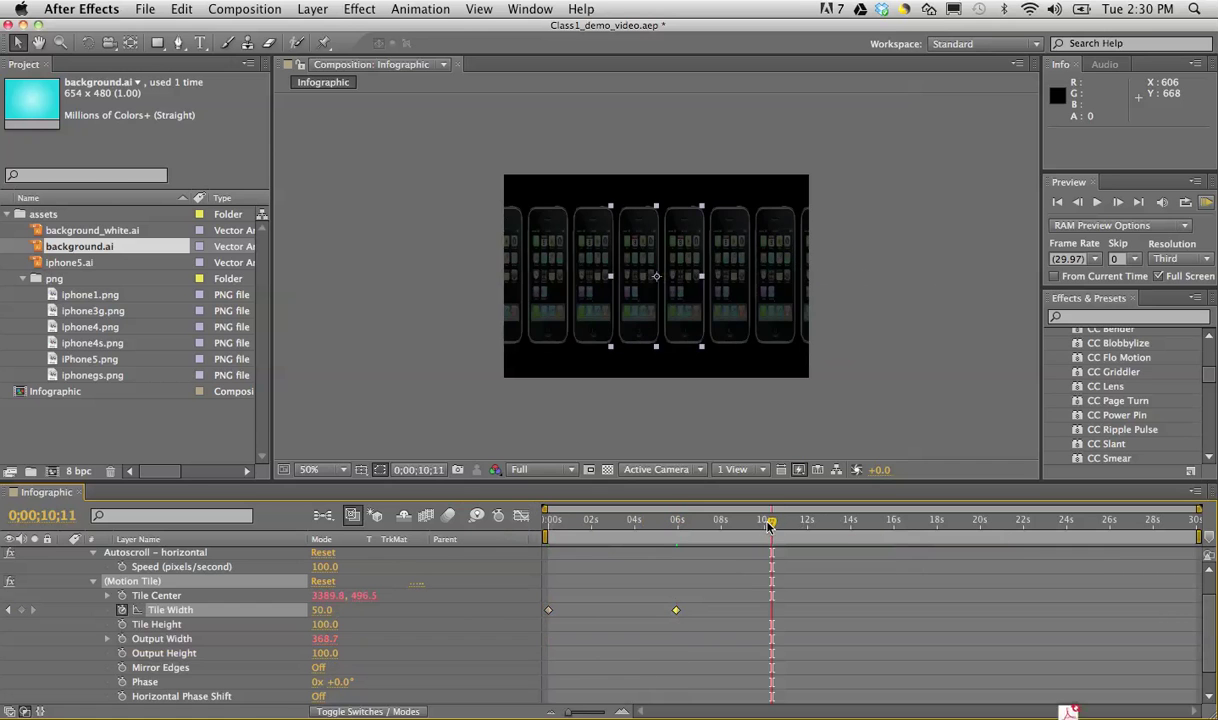
pyautogui.press('space')
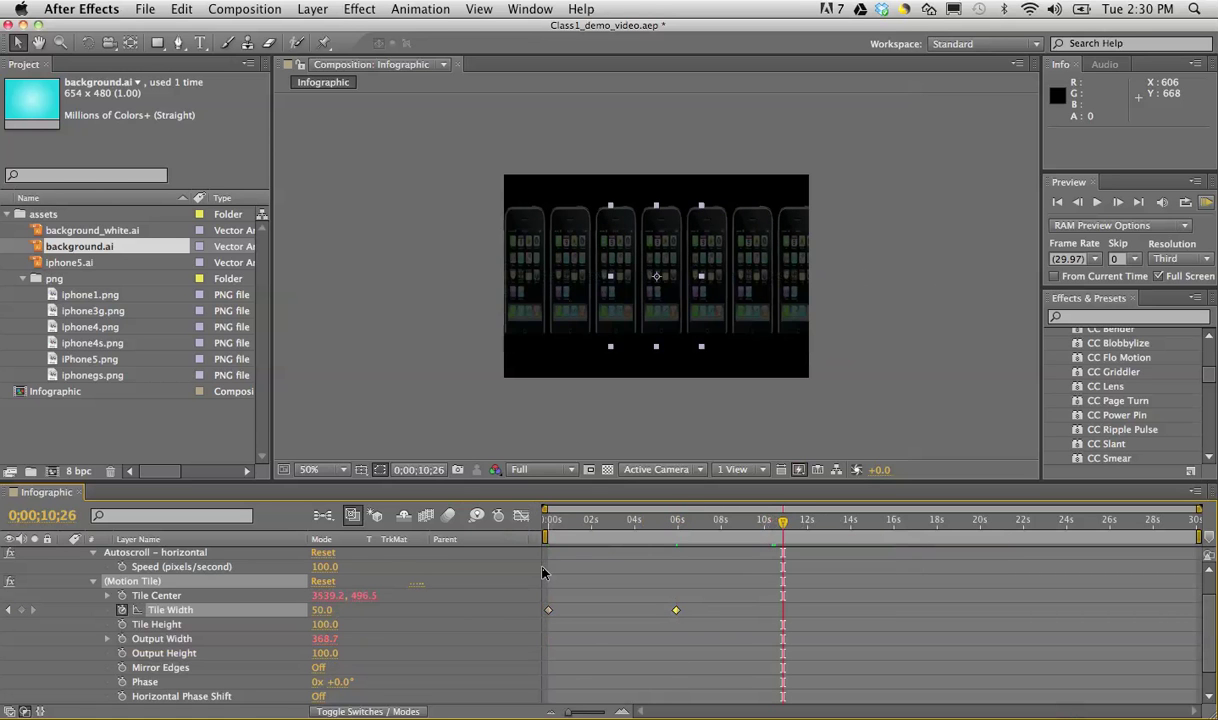
pyautogui.click(322, 610)
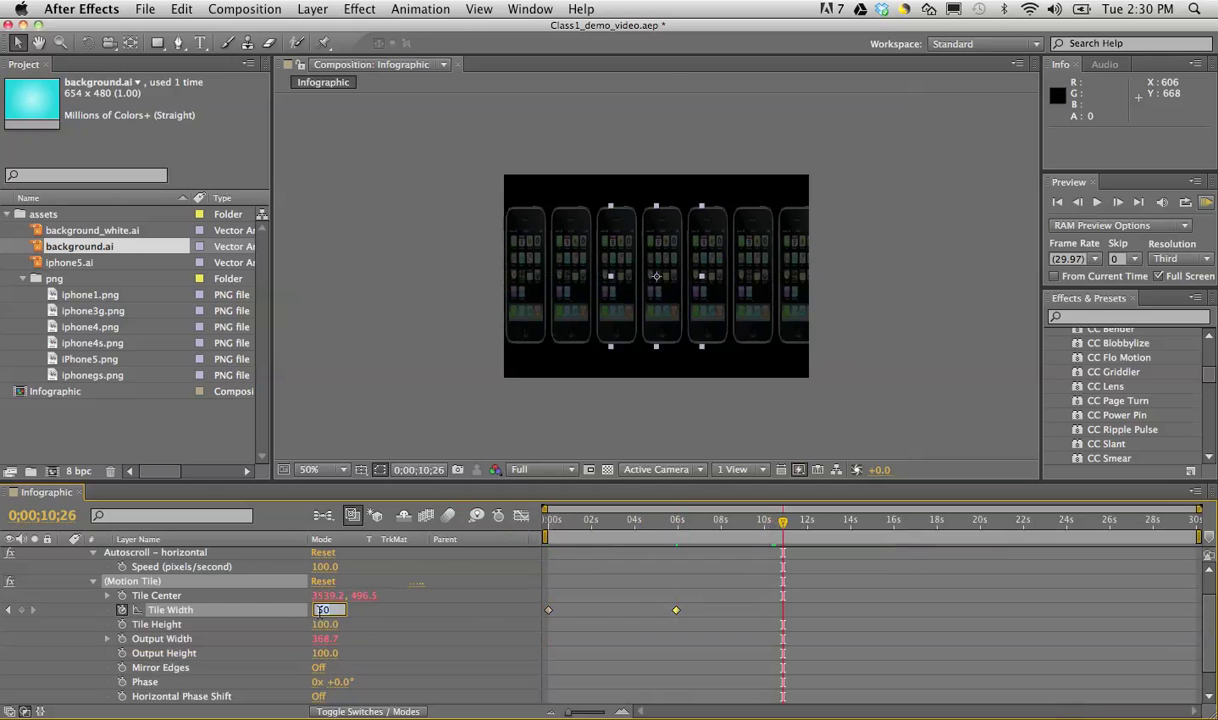
pyautogui.write('100')
pyautogui.press('Return')
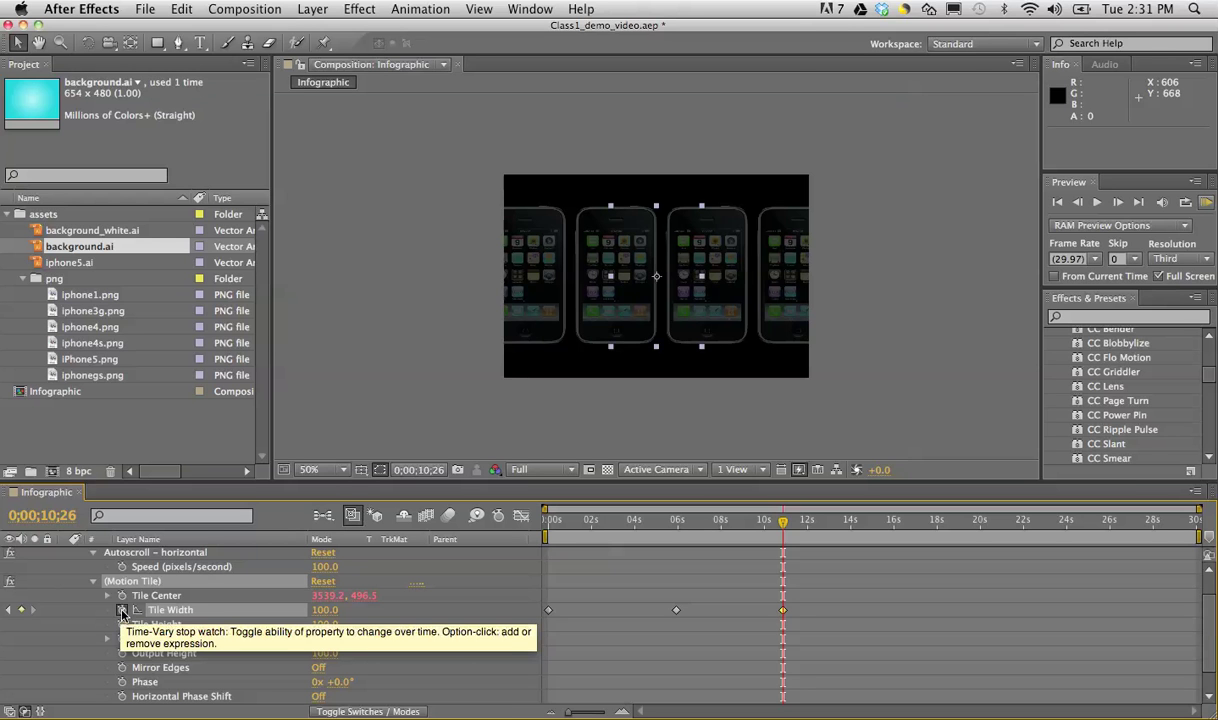
pyautogui.click(121, 611)
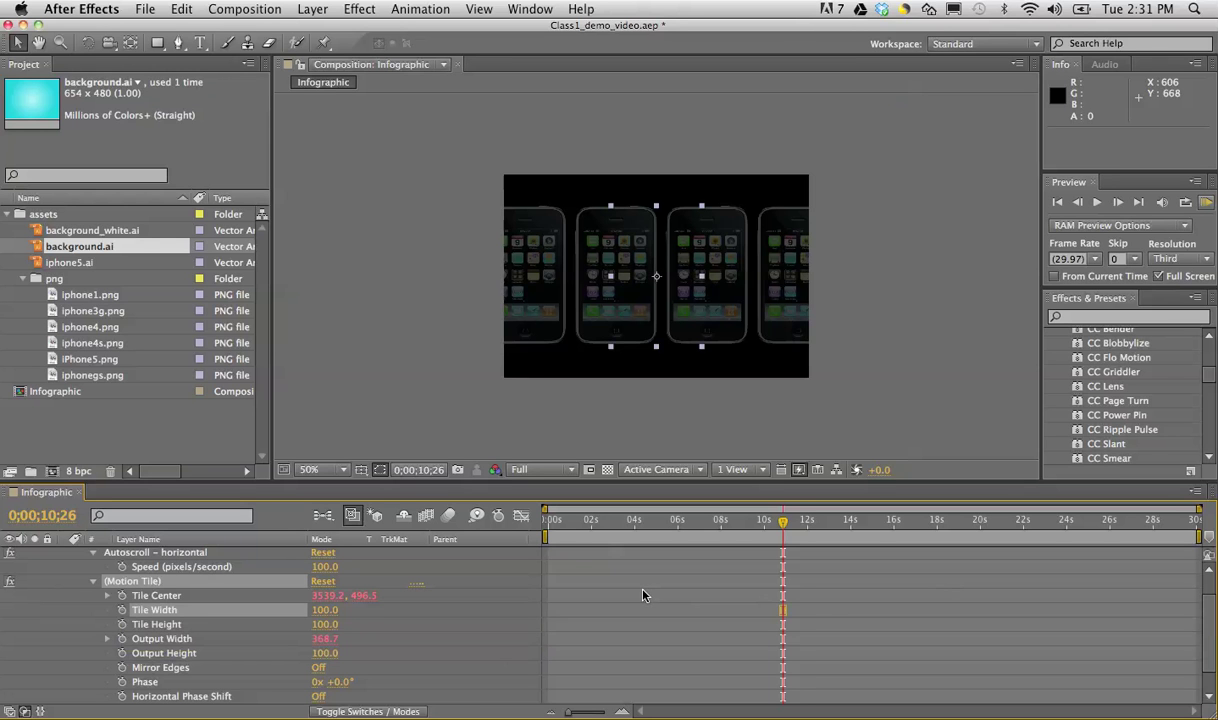
pyautogui.click(181, 9)
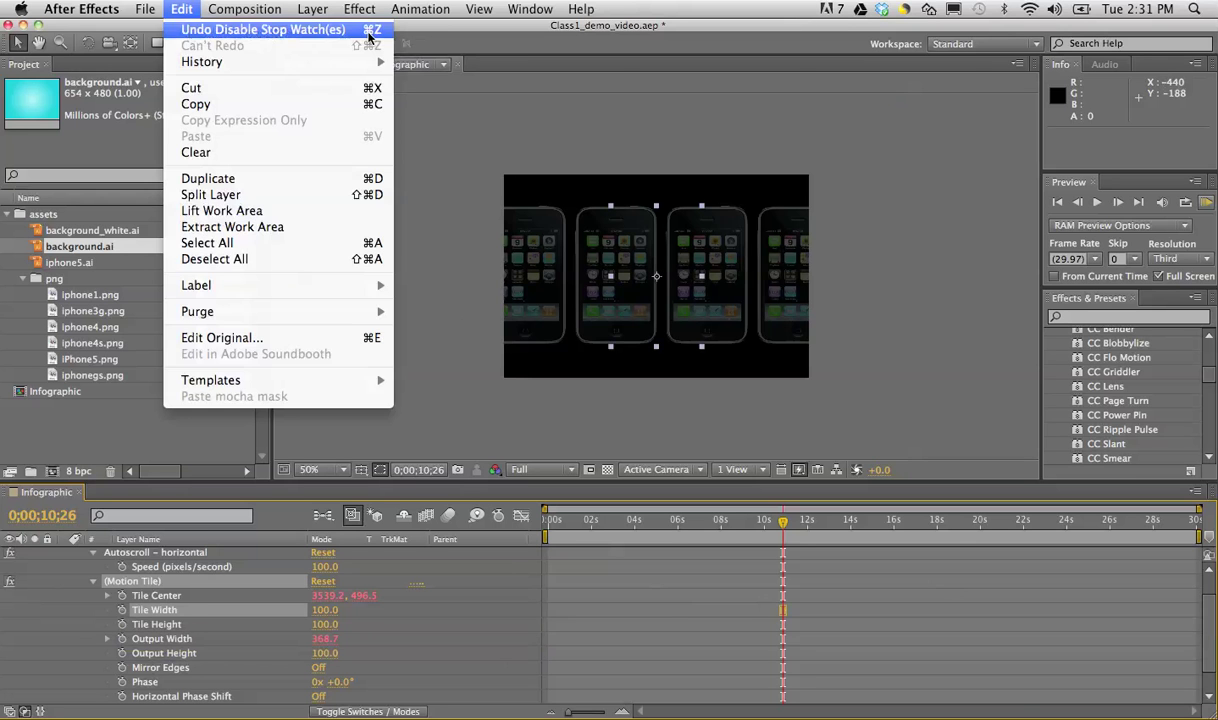
# Step: Undo Disable Stop Watch(es), clear the Tile Width keyframes again, and preview from the start
pyautogui.click(368, 36)
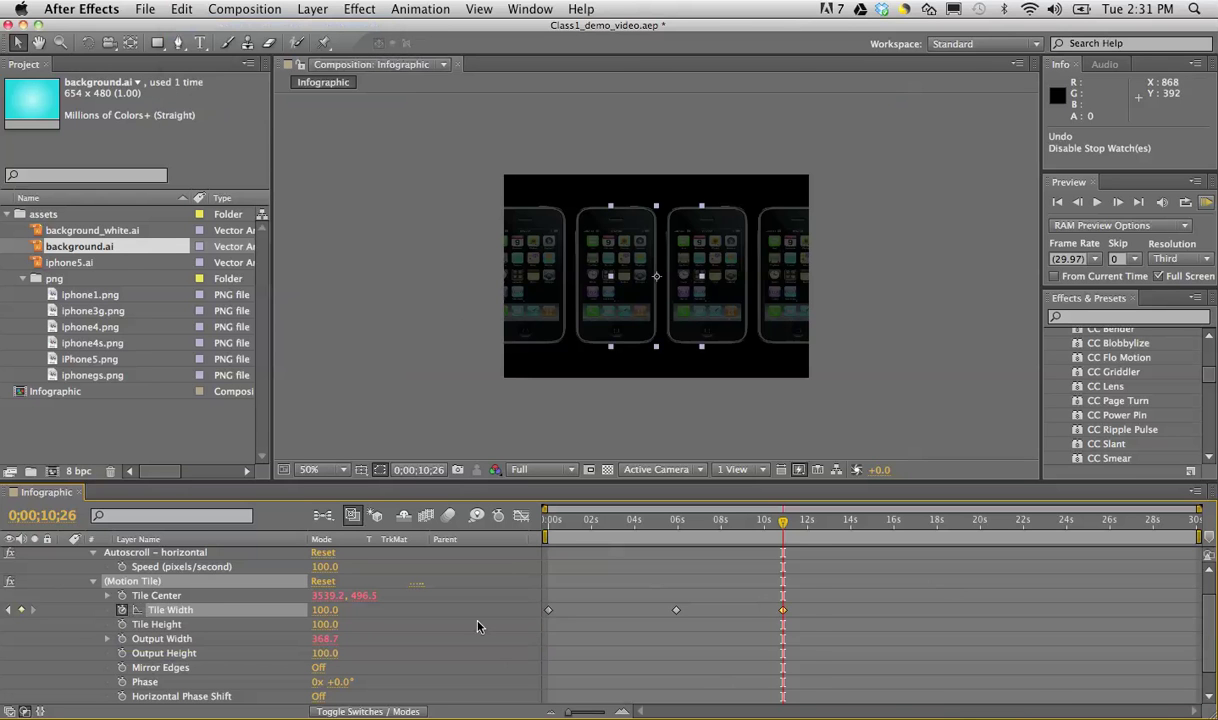
pyautogui.click(123, 612)
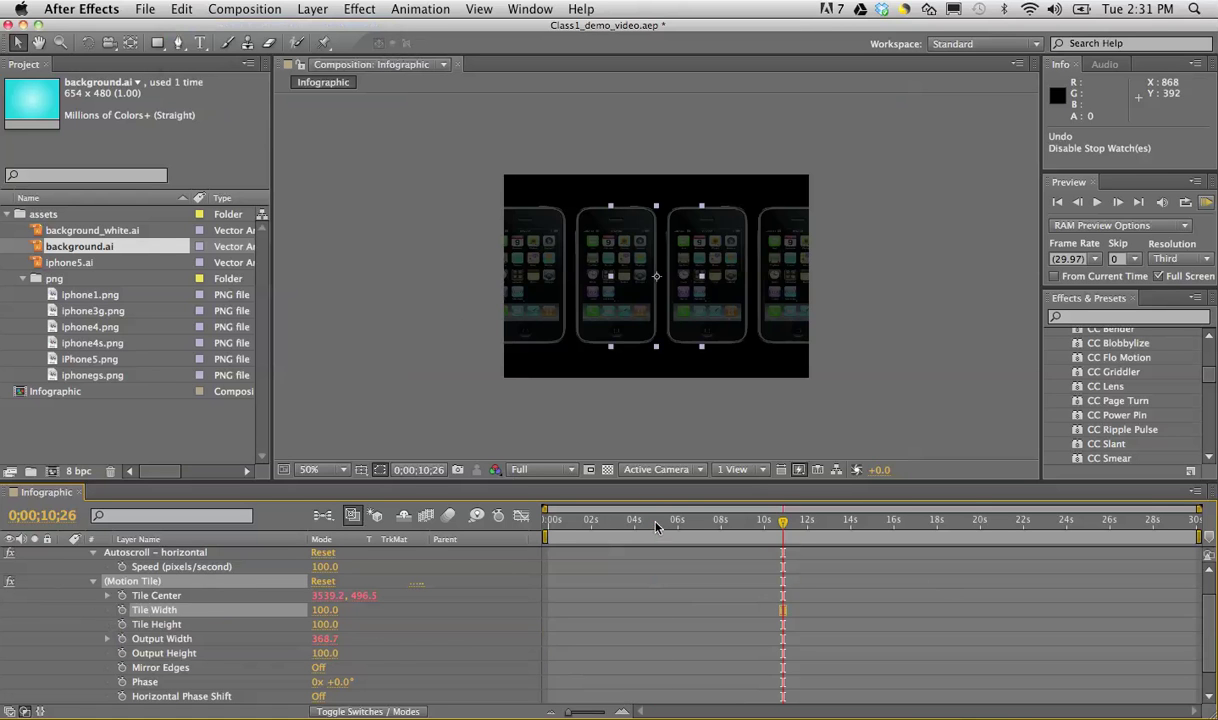
pyautogui.press('Home')
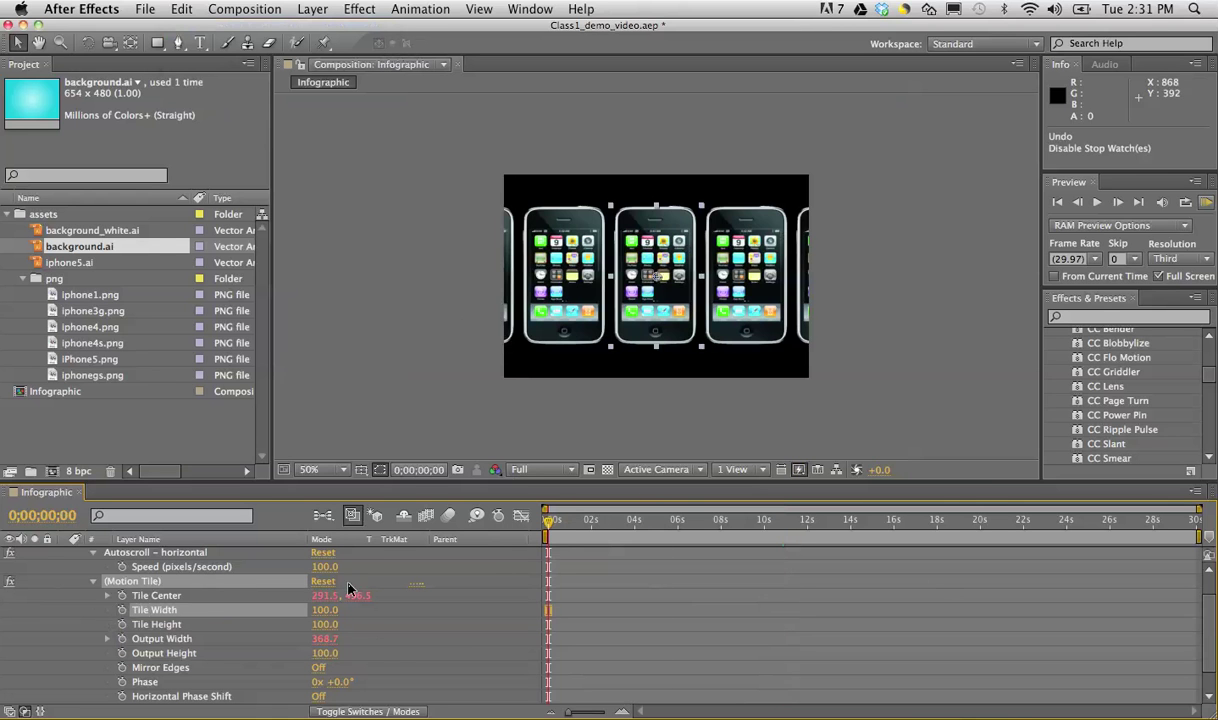
pyautogui.press('space')
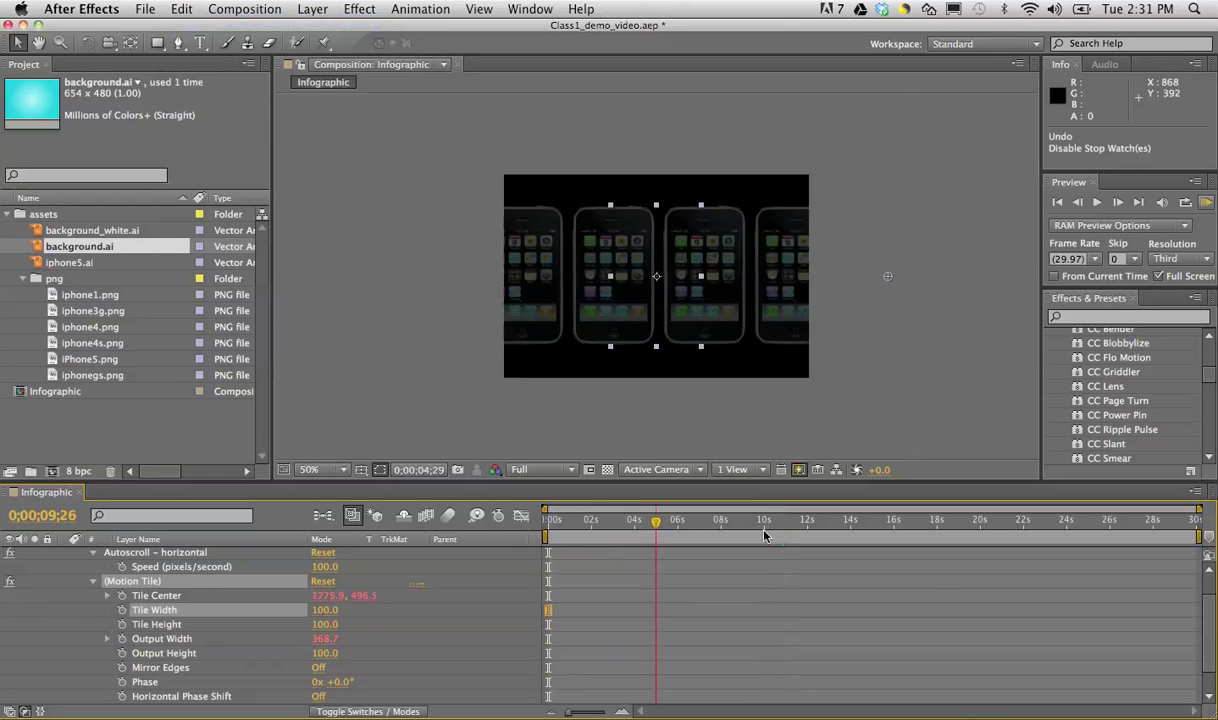
pyautogui.press('space')
pyautogui.press('space')
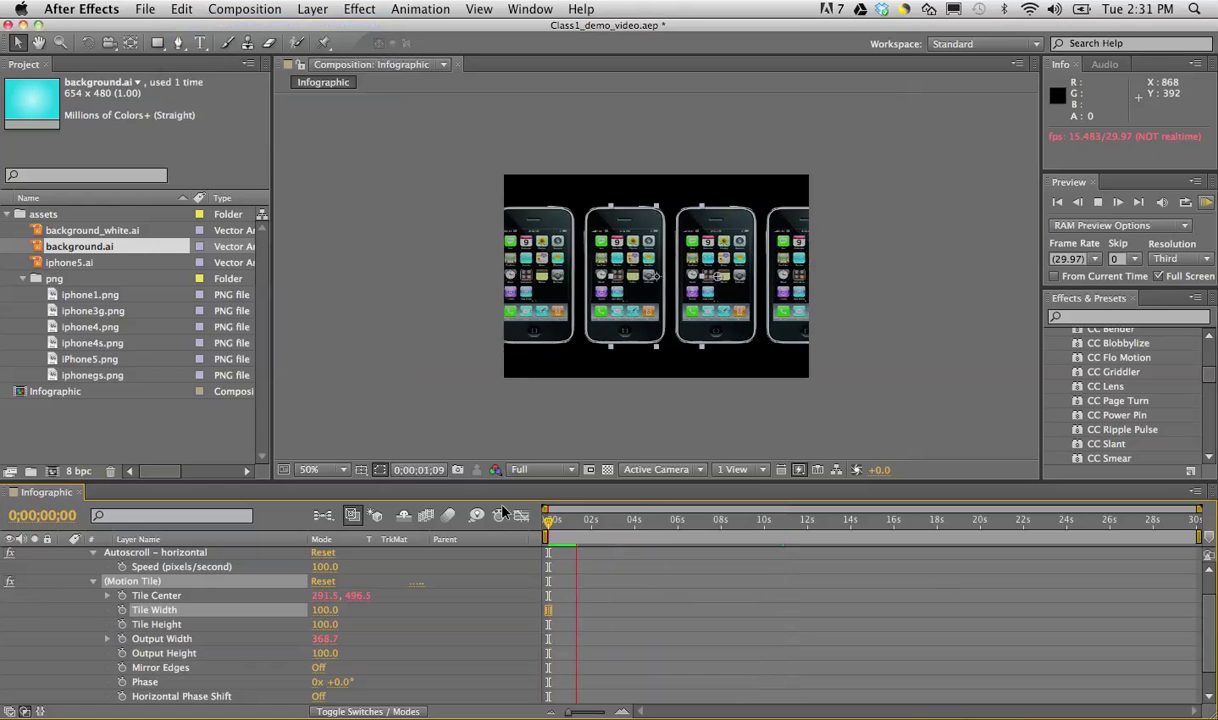
pyautogui.press('space')
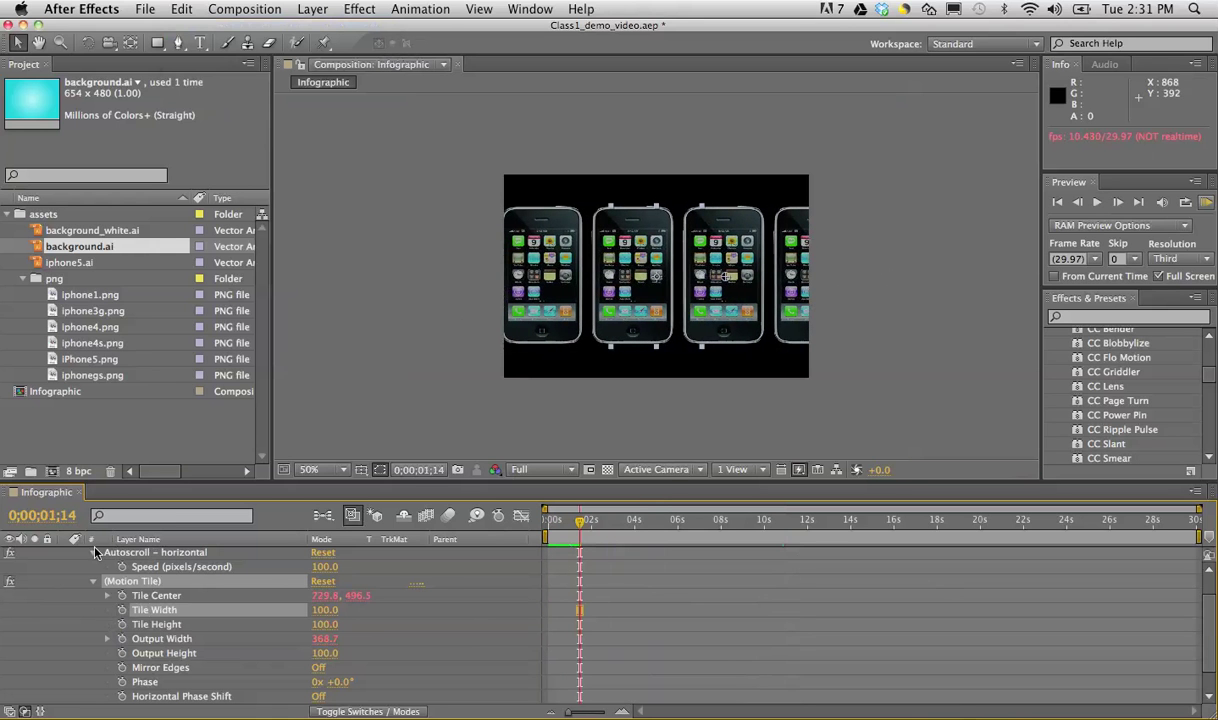
pyautogui.click(92, 552)
# Step: Collapse Motion Tile, scrub the animation, and un-solo iPhone1.png to reveal the teal background.ai
pyautogui.click(94, 567)
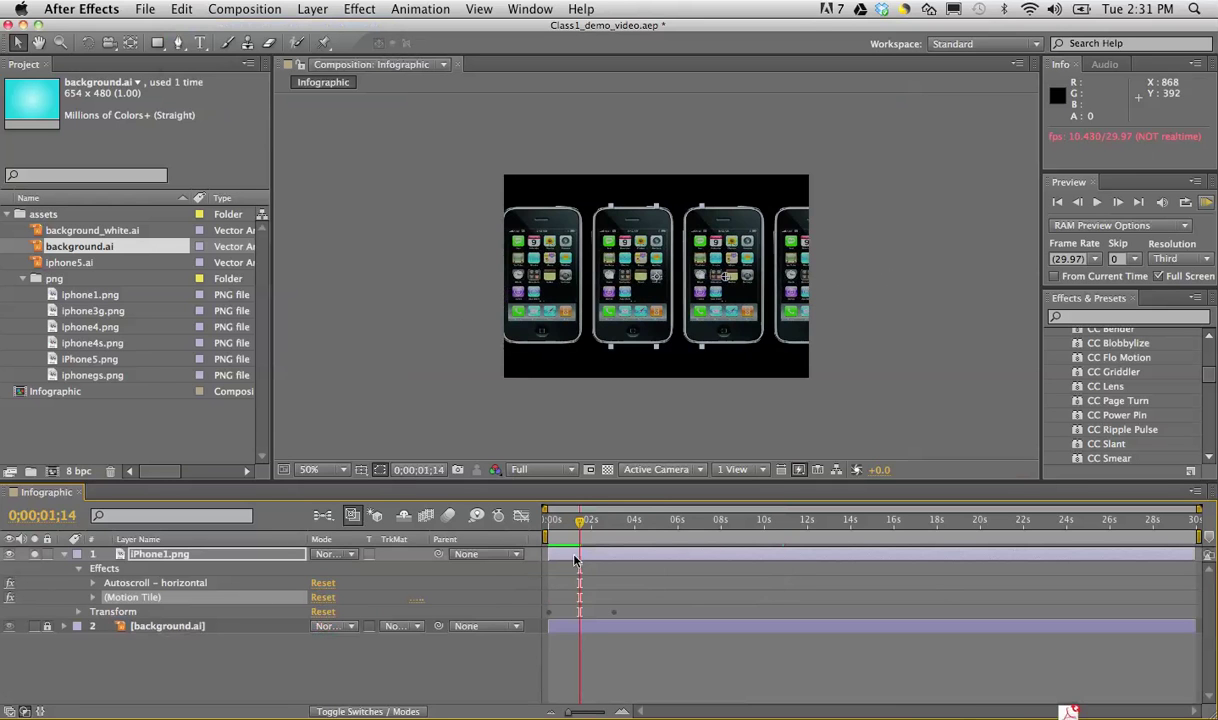
pyautogui.moveTo(581, 528); pyautogui.dragTo(550, 520)
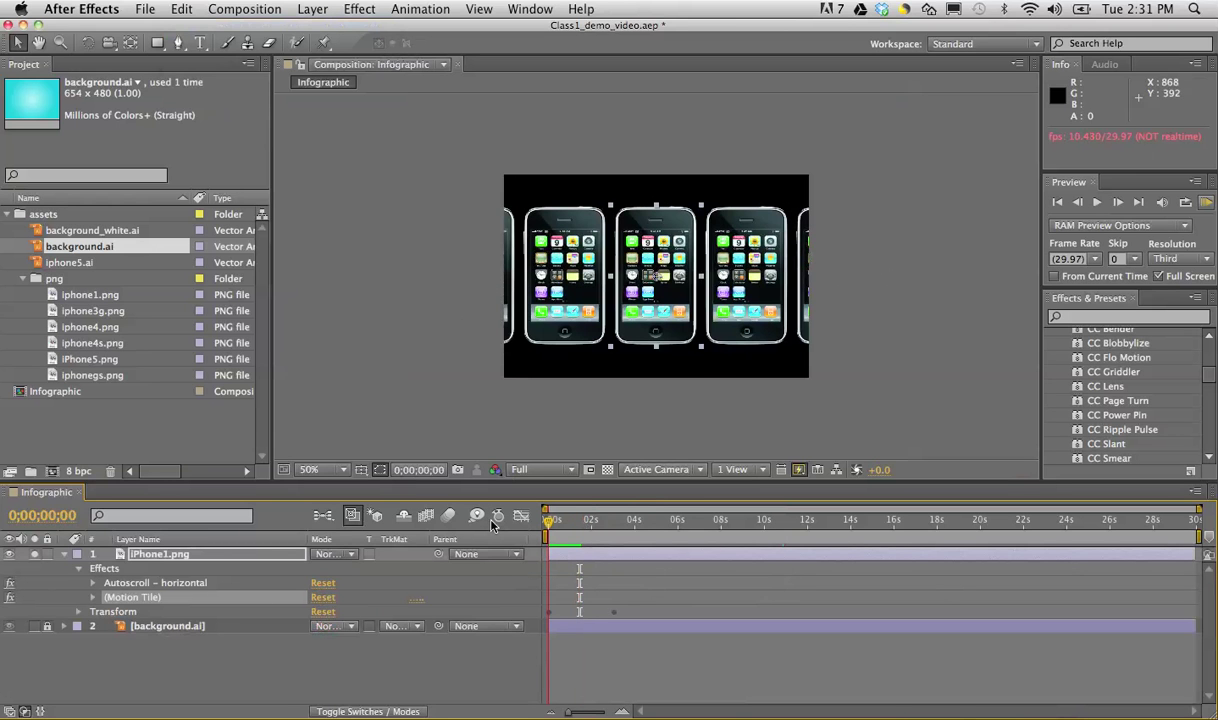
pyautogui.moveTo(548, 520); pyautogui.dragTo(611, 554)
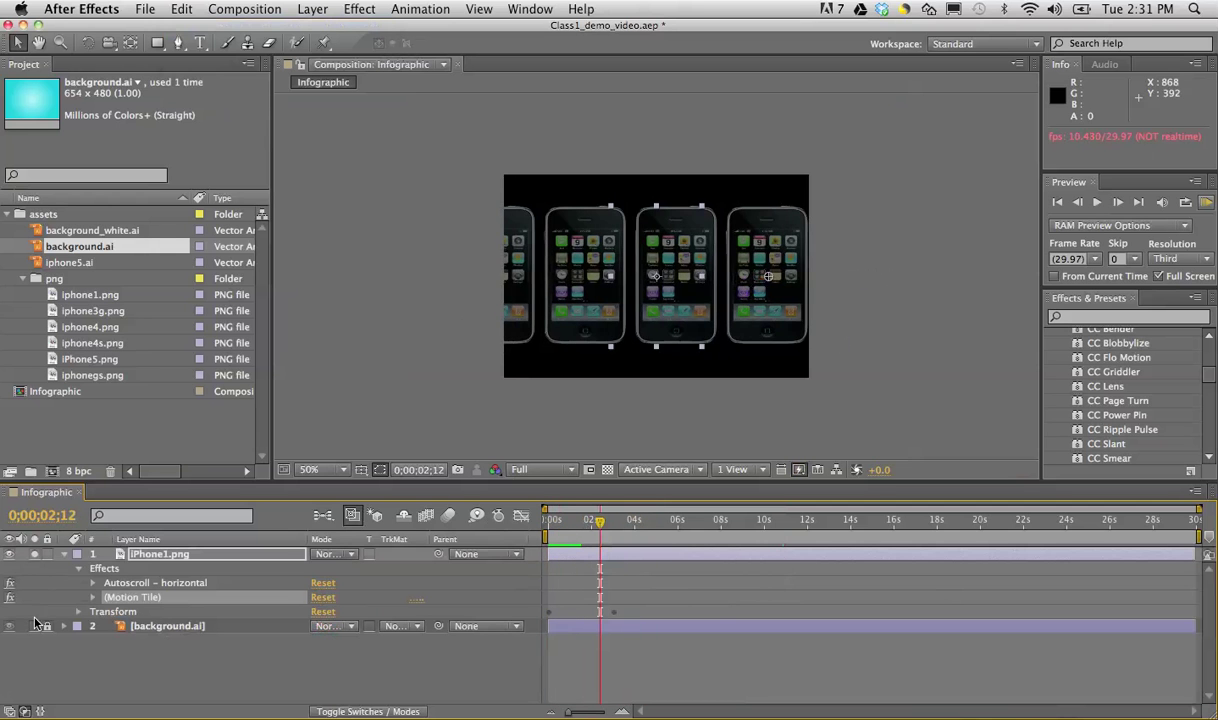
pyautogui.click(36, 555)
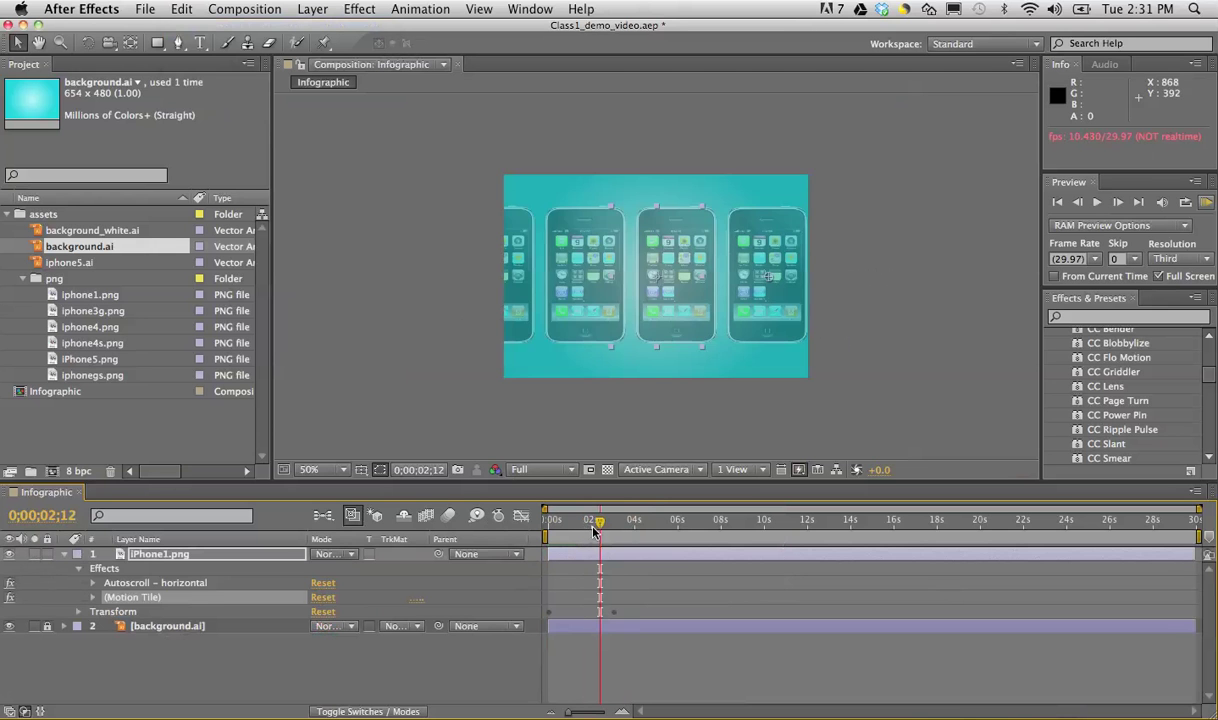